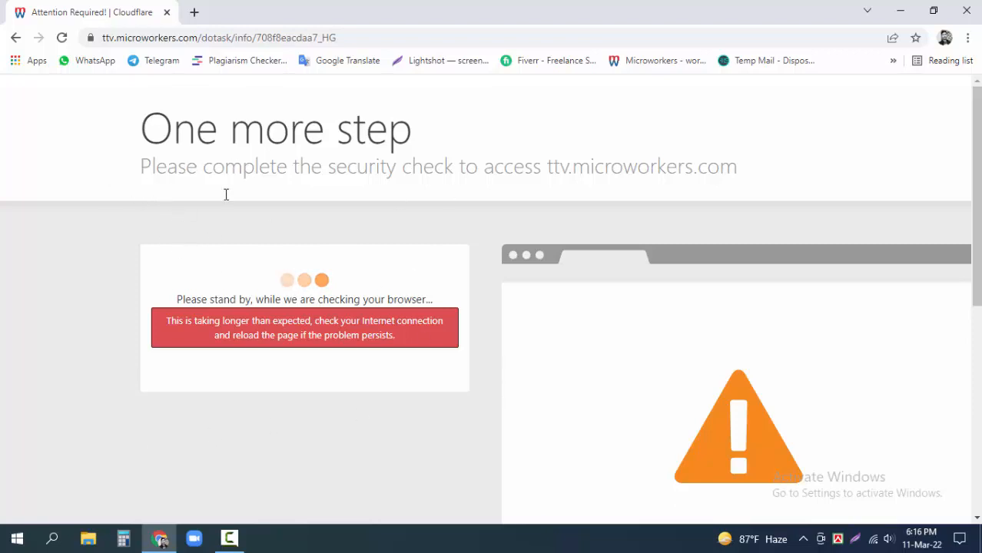
Start the "I am human" verification on the security check page for ttv.microworkers.com.
scroll(365, 291, "down", 3)
scroll(283, 284, "up", 3)
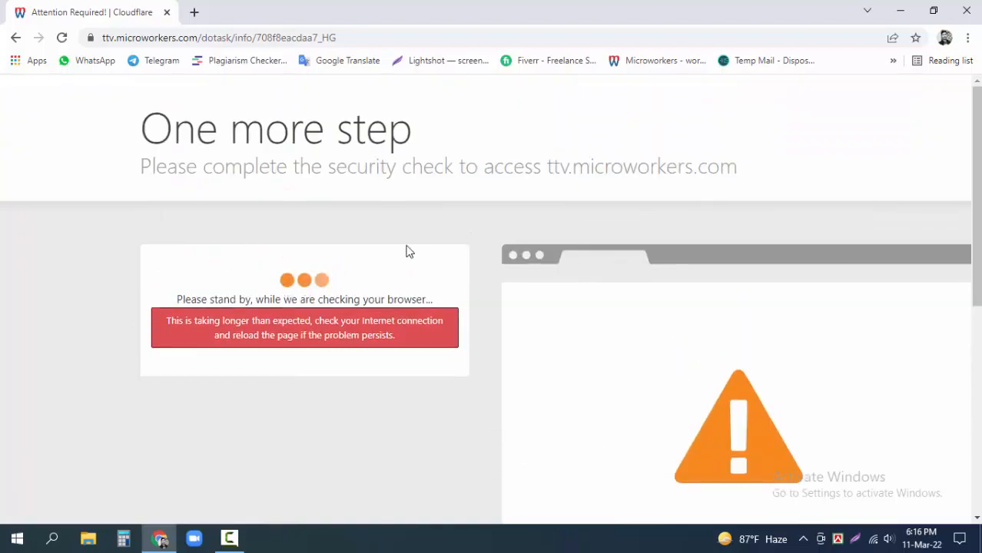
scroll(313, 306, "down", 2)
scroll(315, 306, "up", 2)
scroll(291, 300, "down", 3)
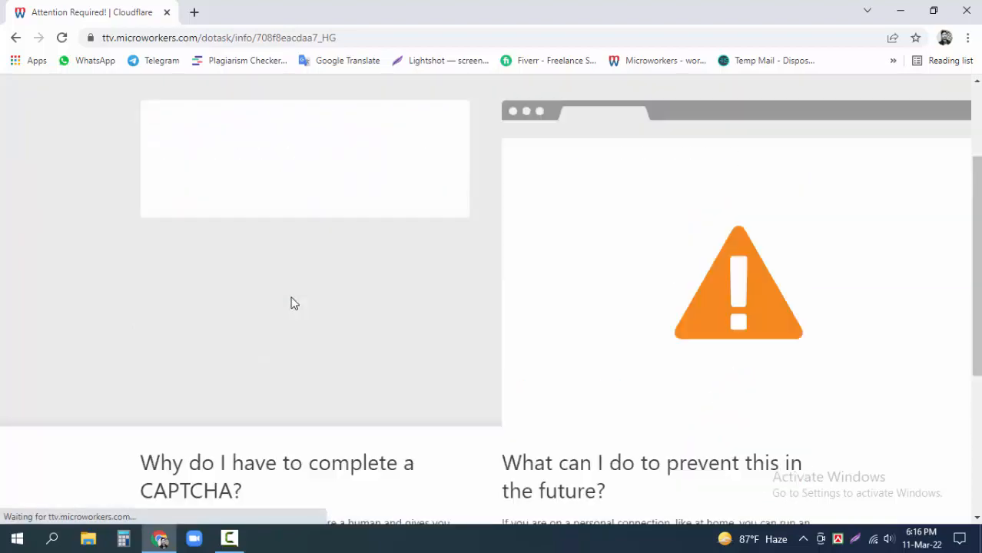
scroll(292, 301, "up", 3)
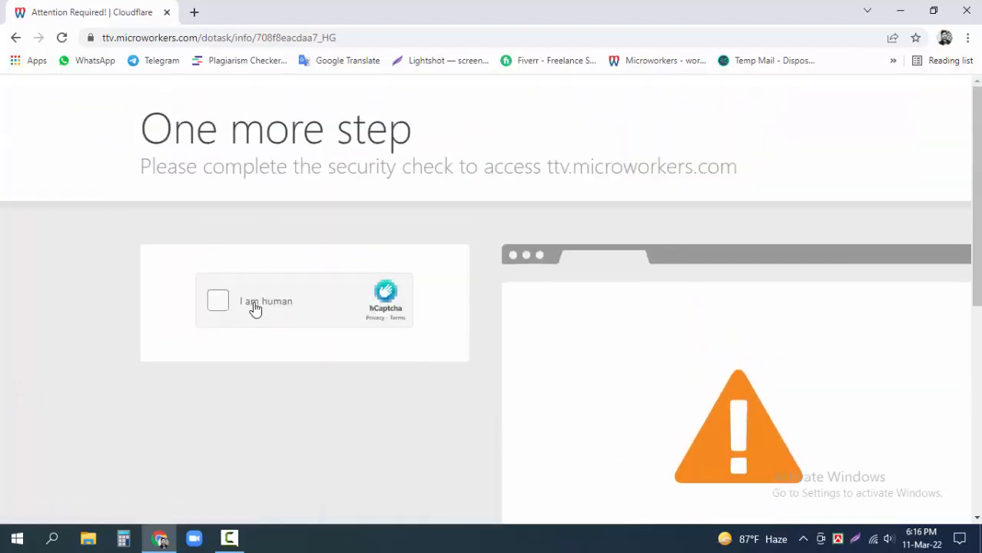
left_click(218, 304)
left_click(237, 540)
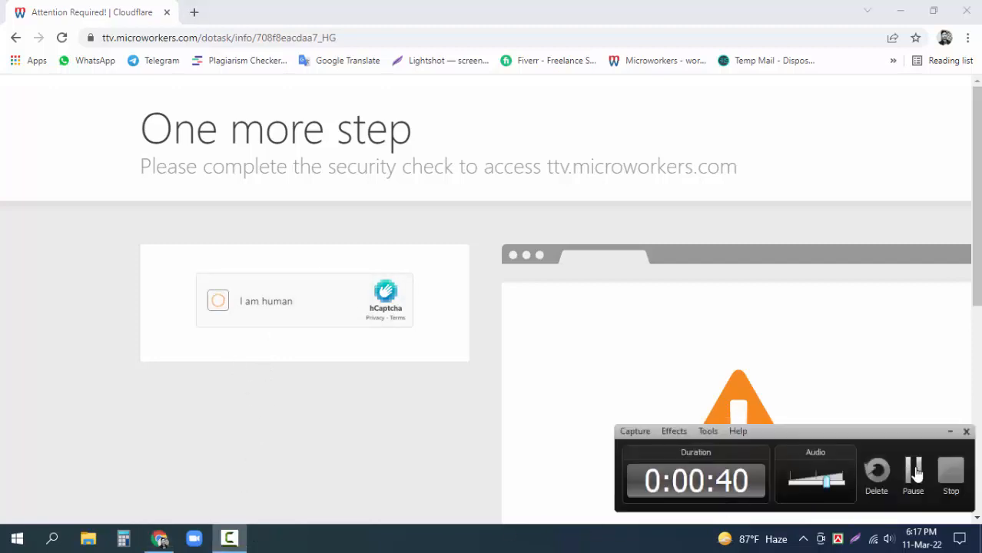
left_click(913, 468)
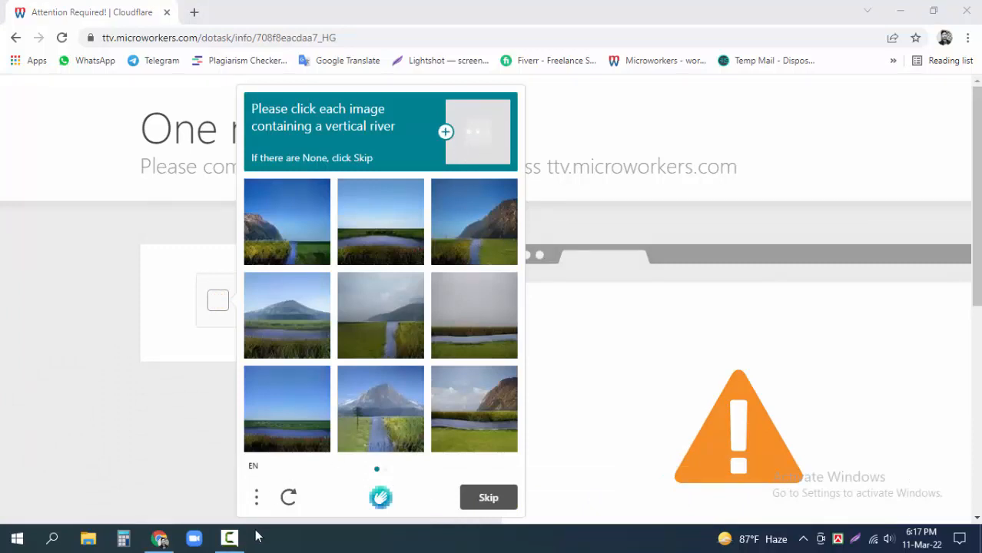
left_click(236, 548)
left_click(236, 548)
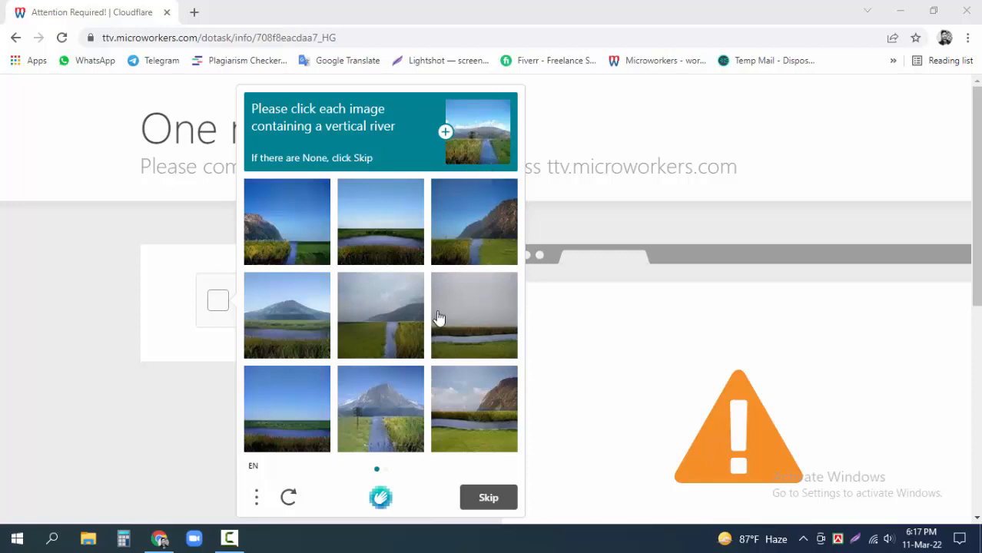
Select the four images containing a vertical river in the first challenge set and continue to the second set.
left_click(294, 249)
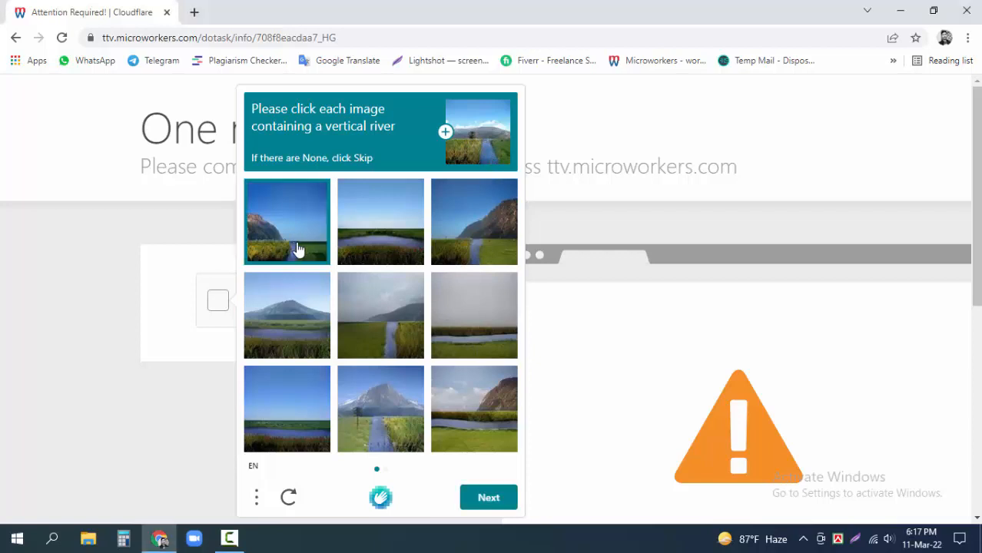
left_click(506, 250)
left_click(397, 347)
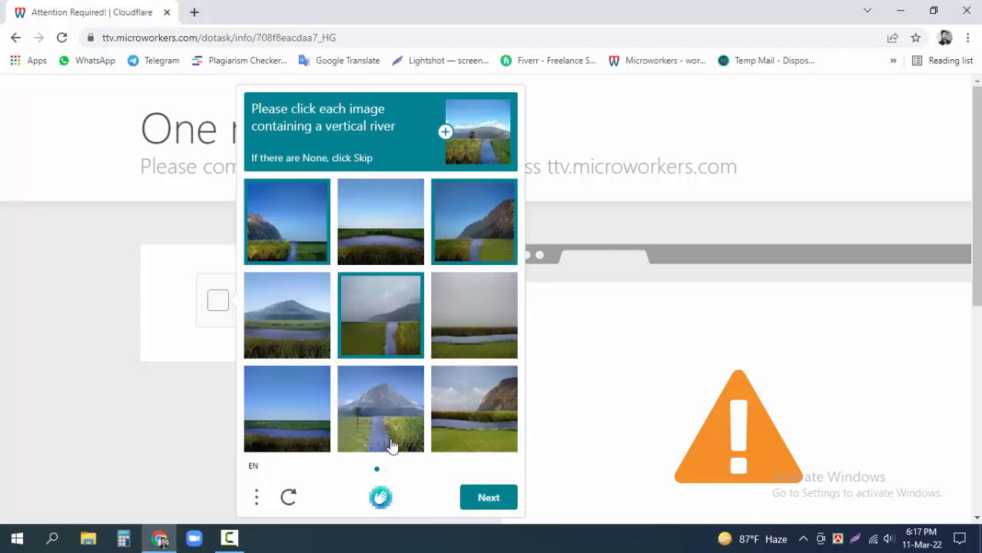
left_click(389, 444)
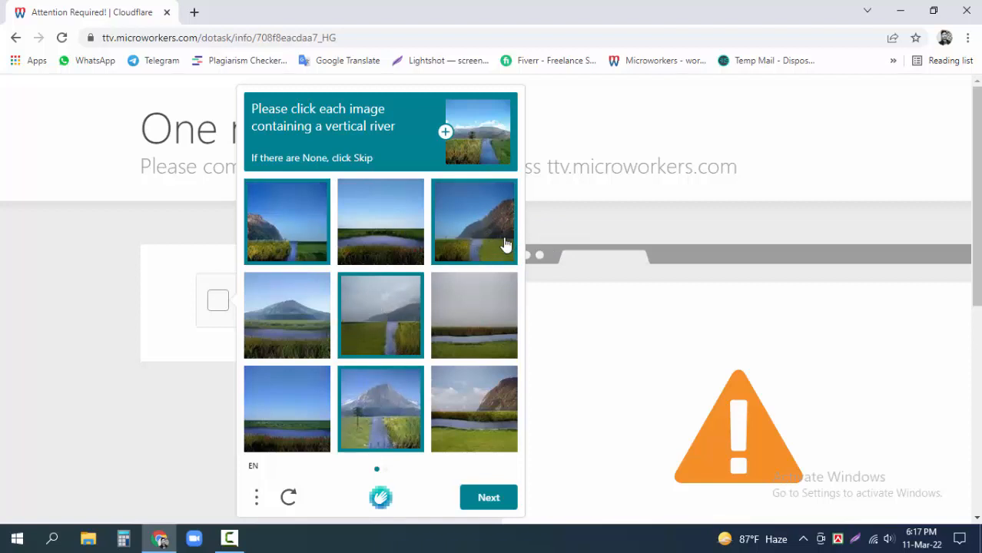
left_click(488, 497)
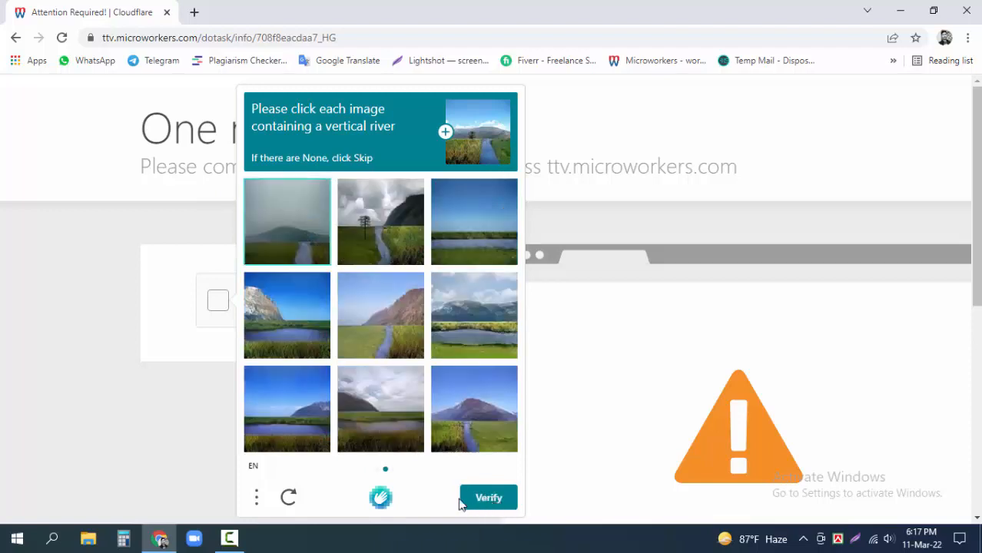
Select the four vertical river images in the second challenge set and submit the verification.
left_click(297, 258)
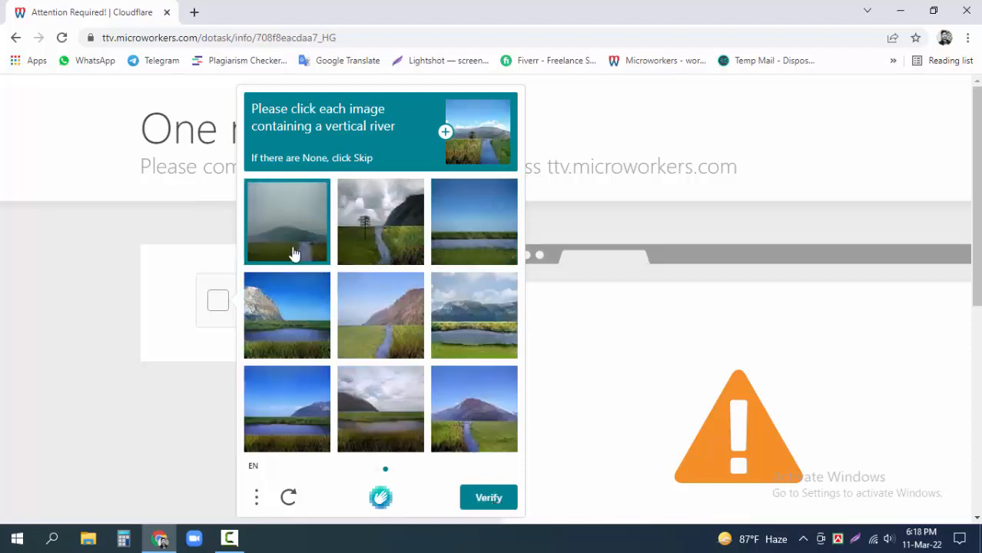
left_click(384, 243)
left_click(392, 342)
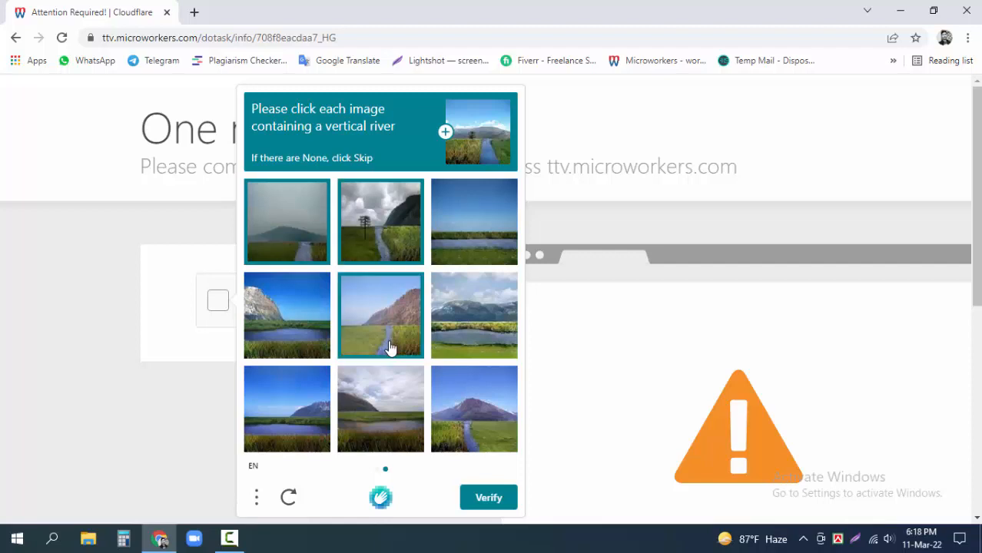
left_click(472, 437)
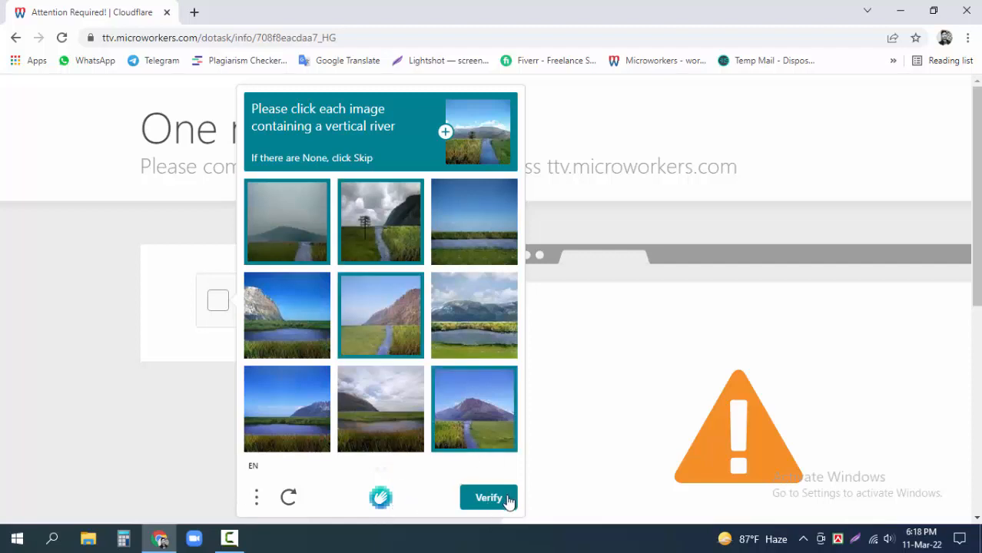
left_click(489, 498)
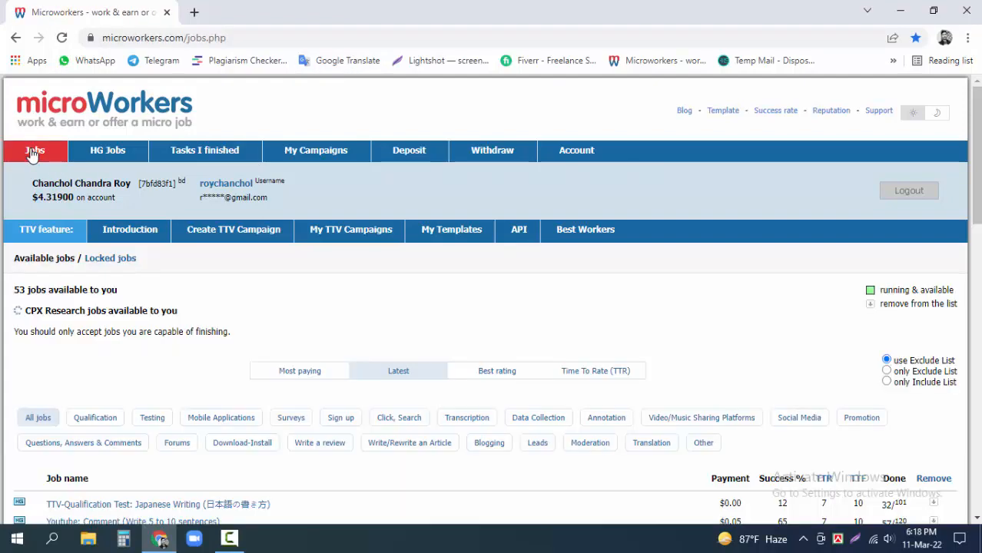
Open the task page ttv.microworkers.com/dotask/info/708f8eacdaa7_HG by its address, and return to the jobs list.
scroll(84, 246, "down", 4)
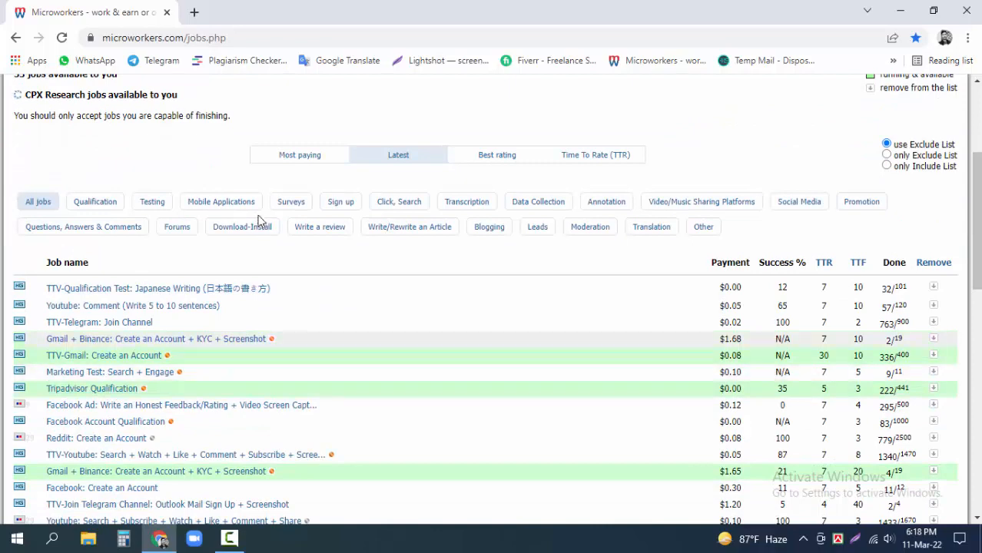
scroll(284, 169, "up", 4)
left_click(117, 40)
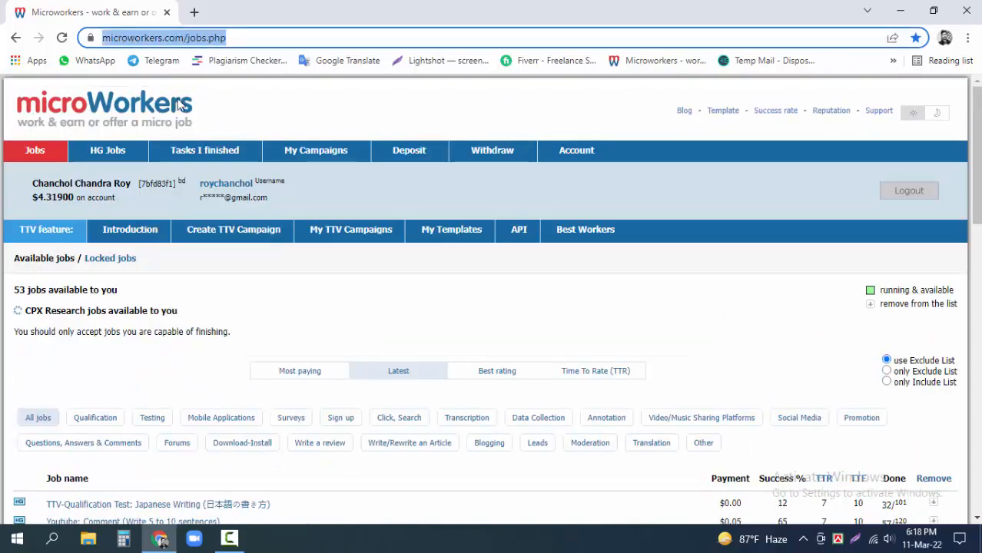
right_click(189, 38)
left_click(215, 131)
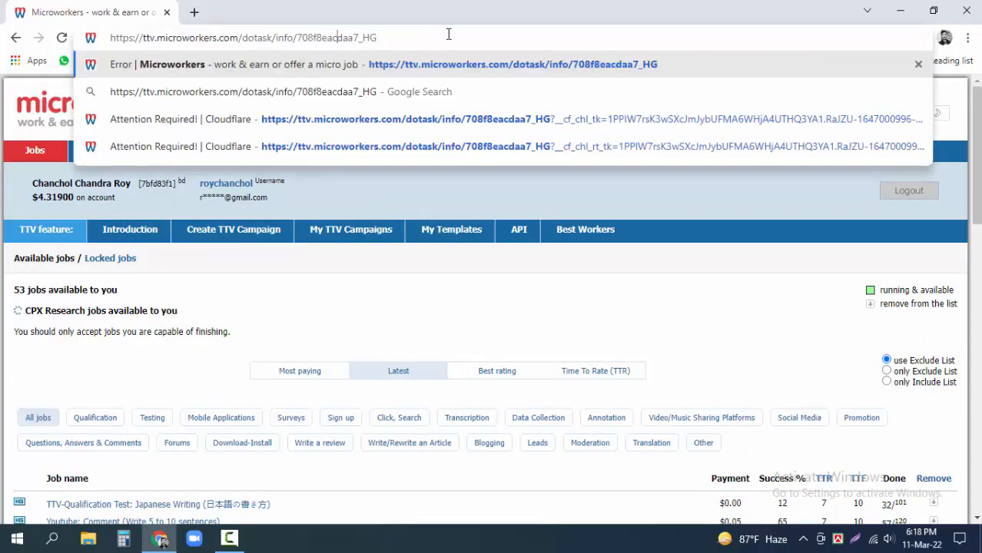
key("Return")
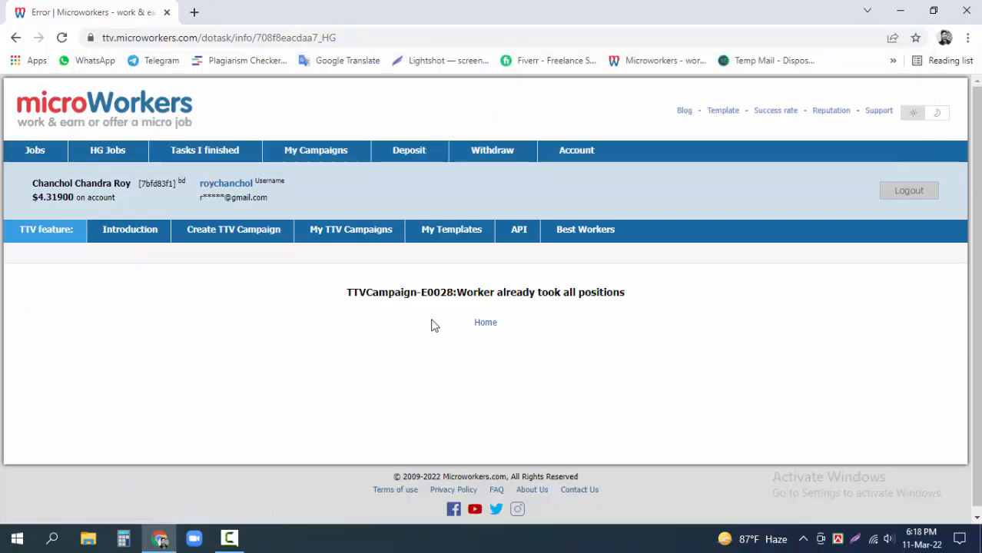
left_click(36, 151)
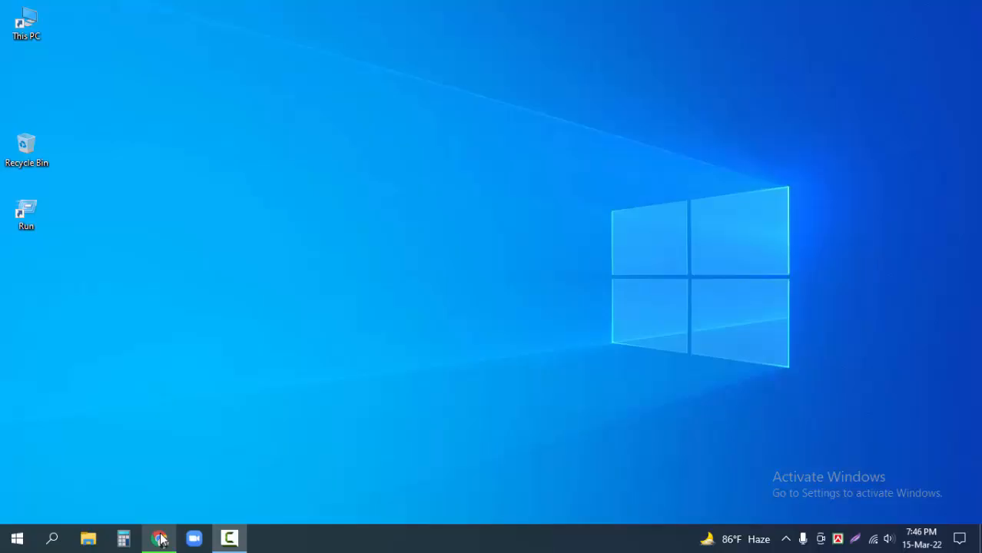
Switch to Chrome, read the data entry task's instructions and sample tables through to the end, and close them.
left_click(158, 539)
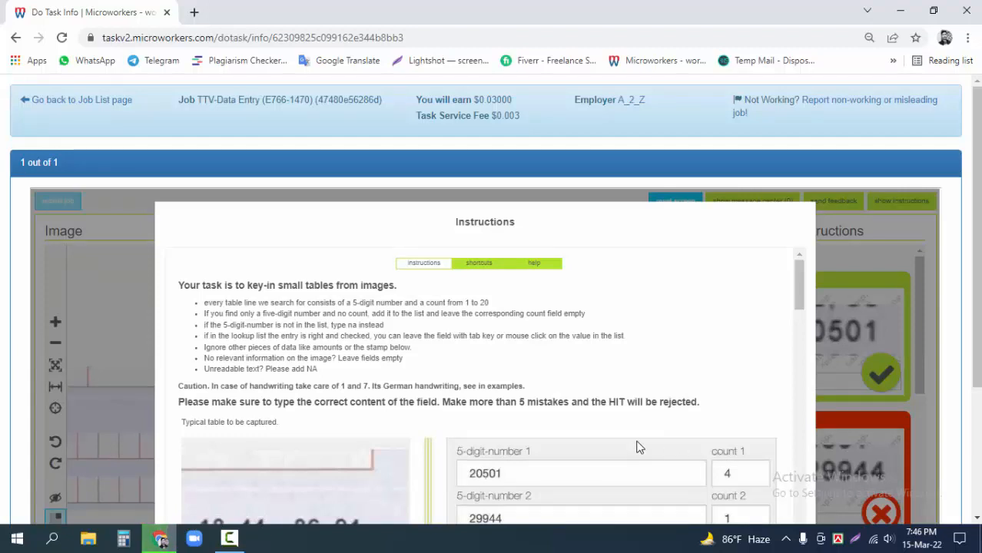
scroll(730, 400, "down", 2)
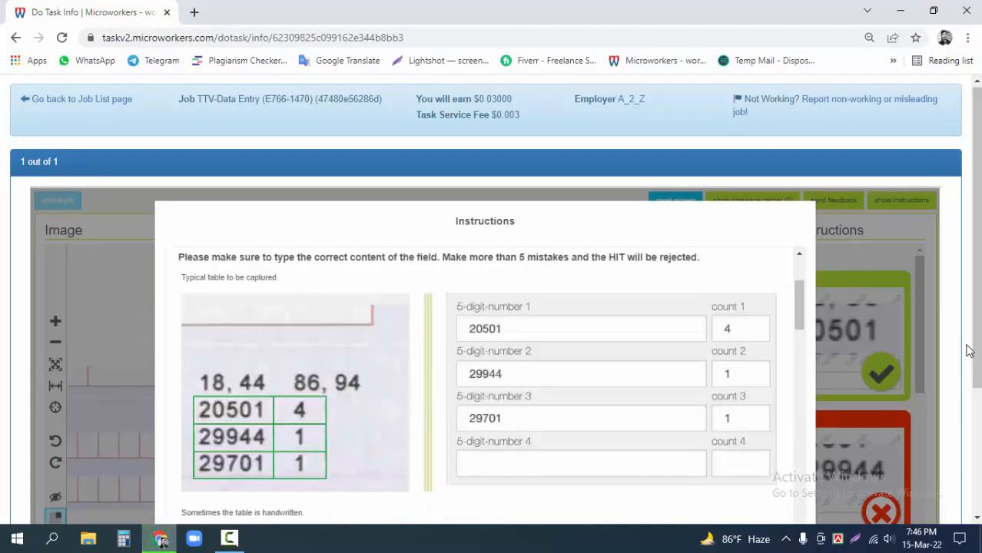
scroll(970, 351, "down", 2)
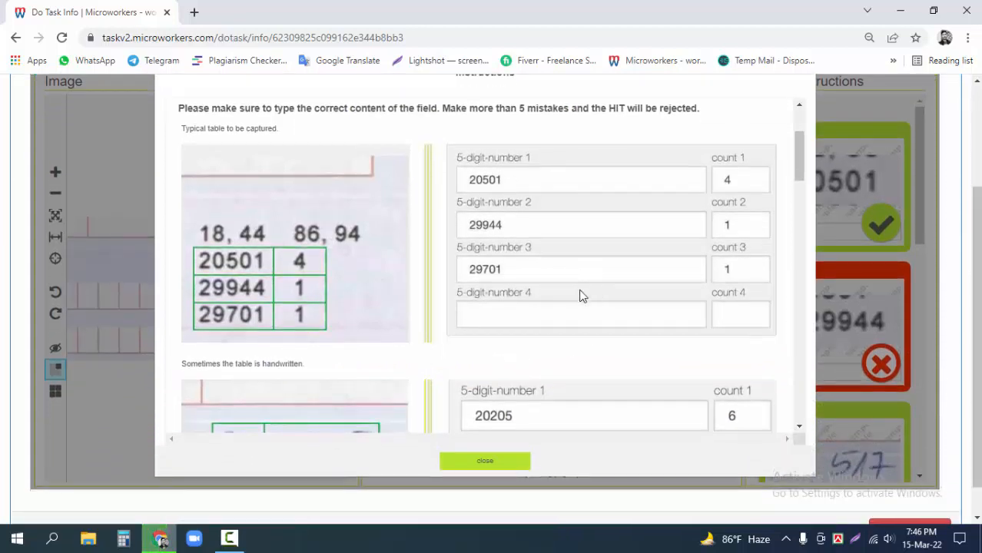
scroll(513, 275, "up", 4)
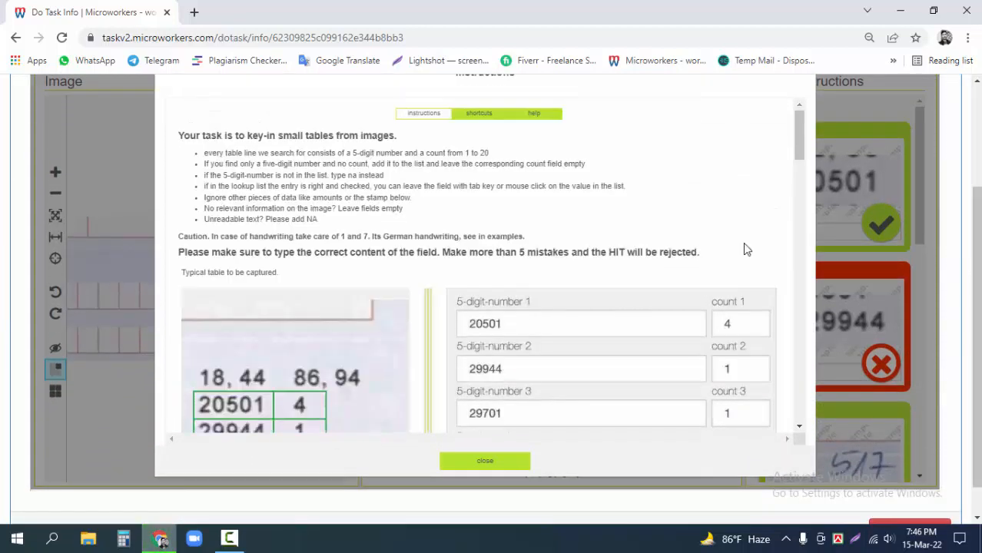
scroll(557, 311, "down", 4)
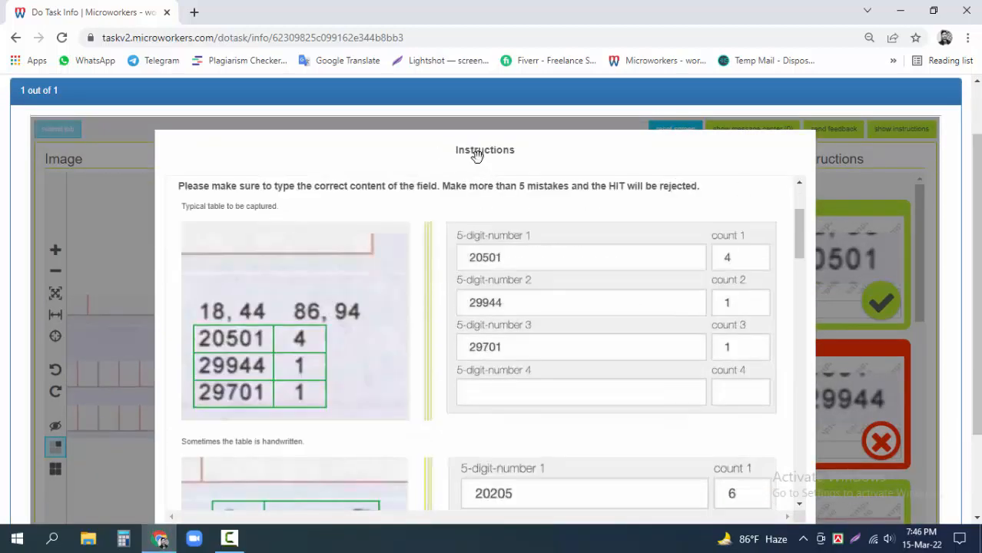
scroll(572, 257, "down", 8)
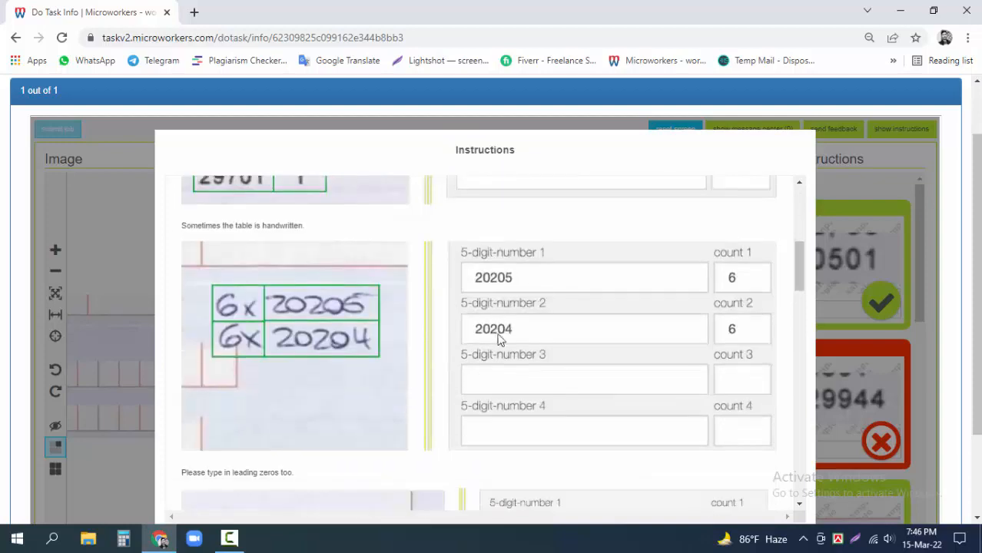
scroll(484, 358, "up", 10)
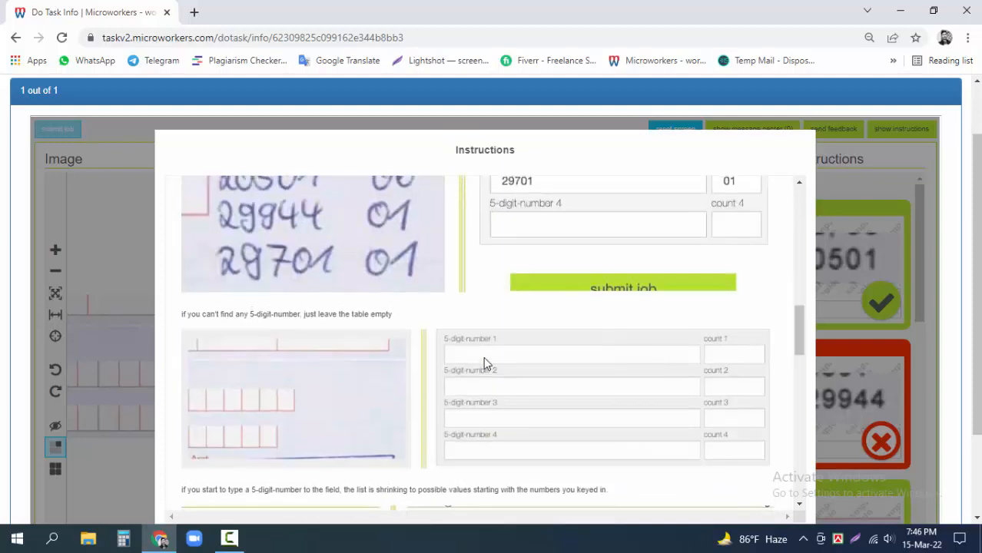
scroll(493, 361, "up", 2)
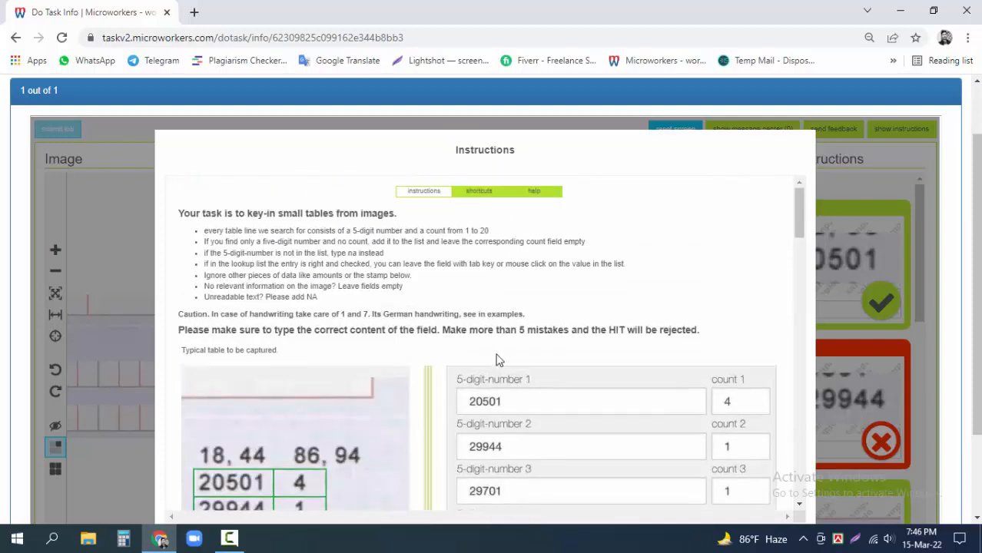
scroll(284, 370, "down", 4)
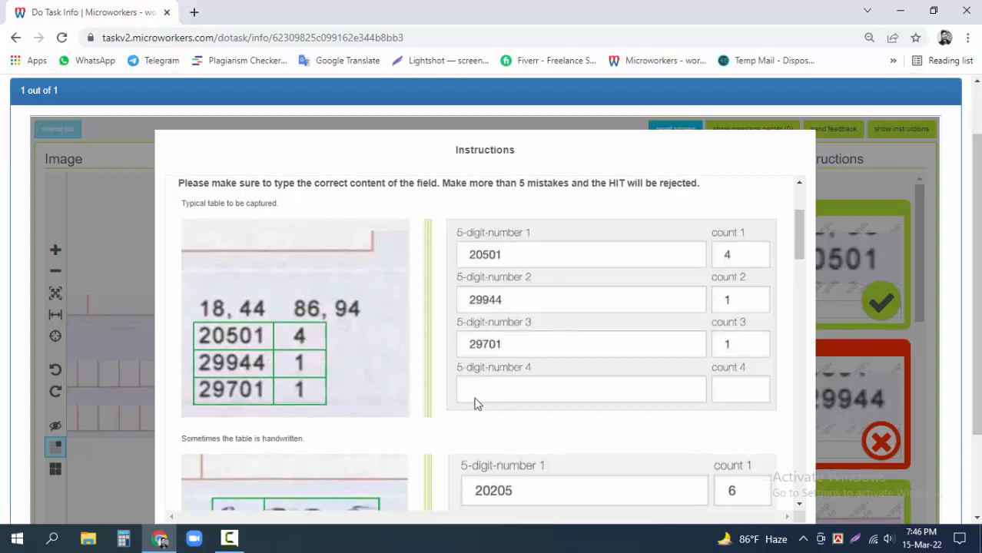
scroll(476, 392, "down", 3)
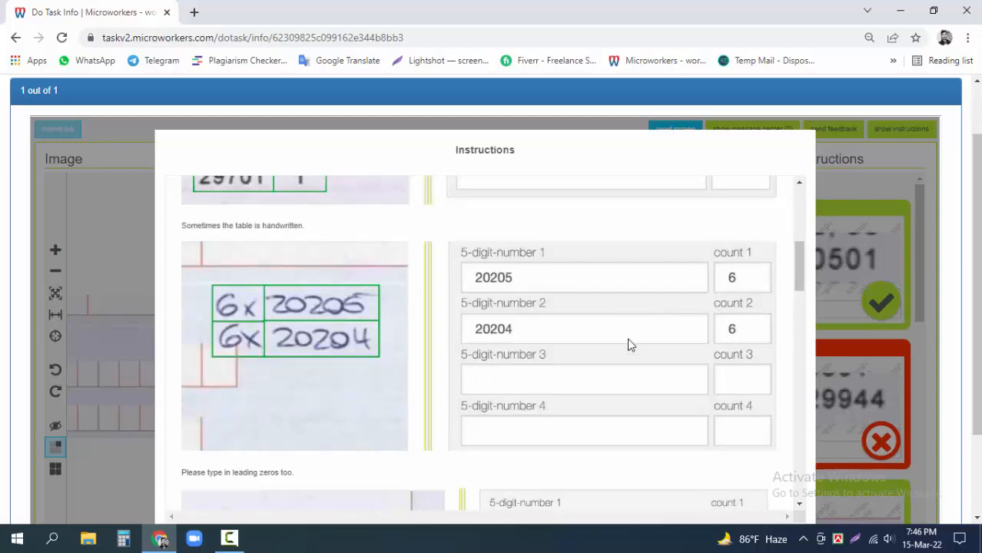
scroll(628, 345, "down", 6)
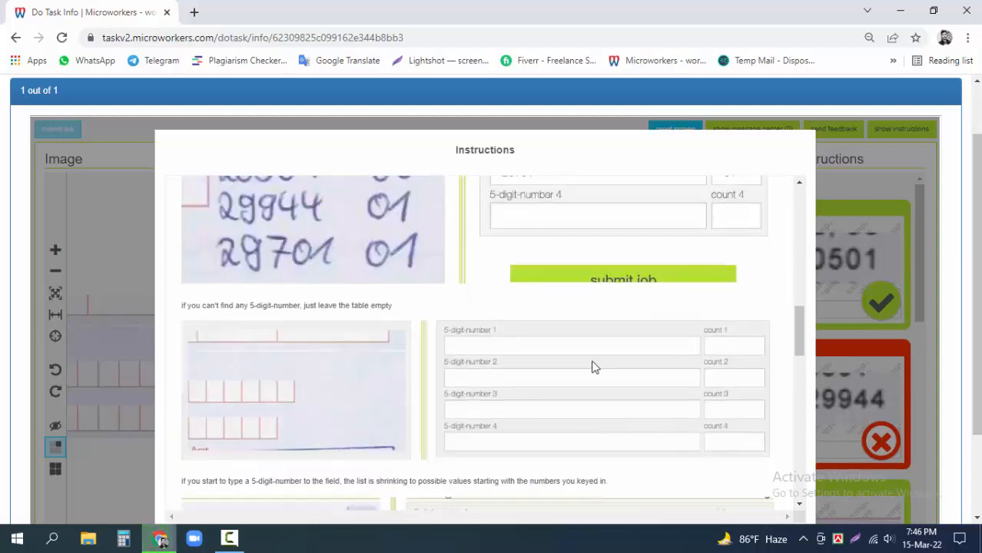
scroll(599, 362, "down", 12)
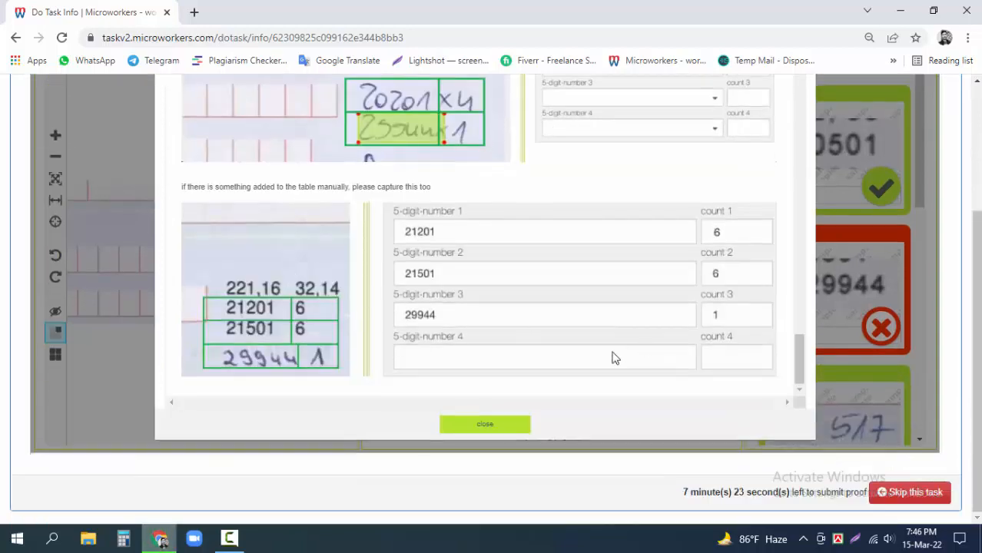
left_click(494, 435)
Enter 78020 as 5-digit-number 1 with count 6 for the first image of the table.
scroll(537, 362, "up", 3)
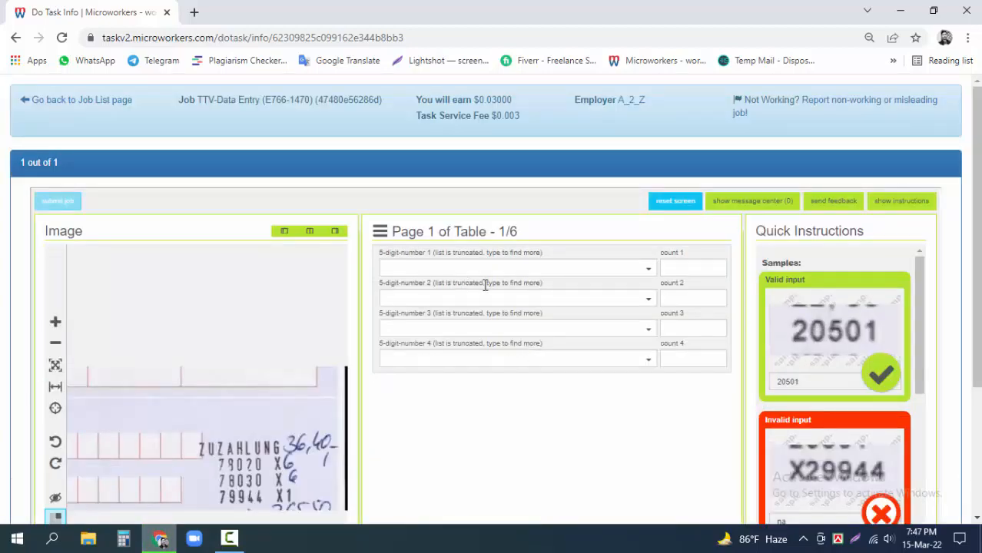
scroll(485, 285, "down", 1)
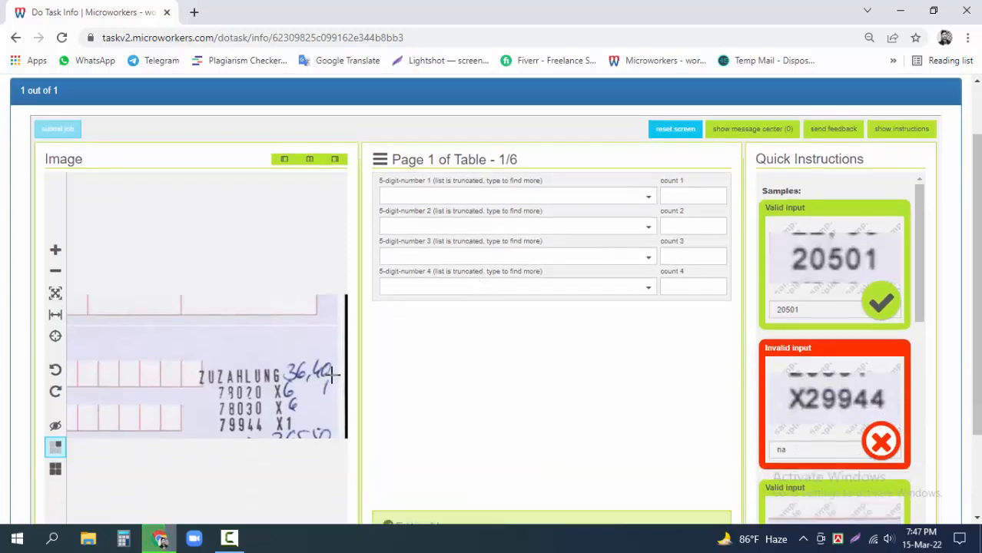
left_click(430, 195)
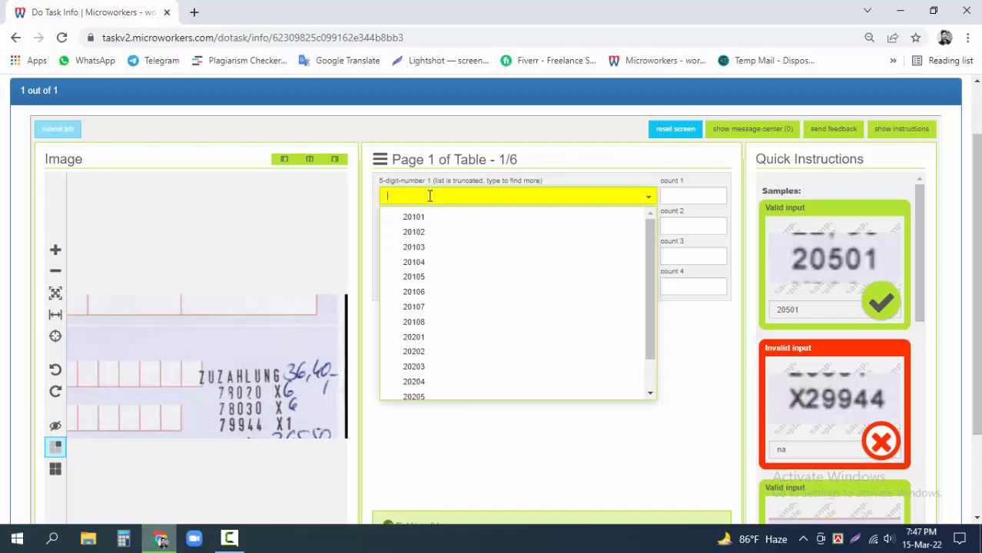
type("780")
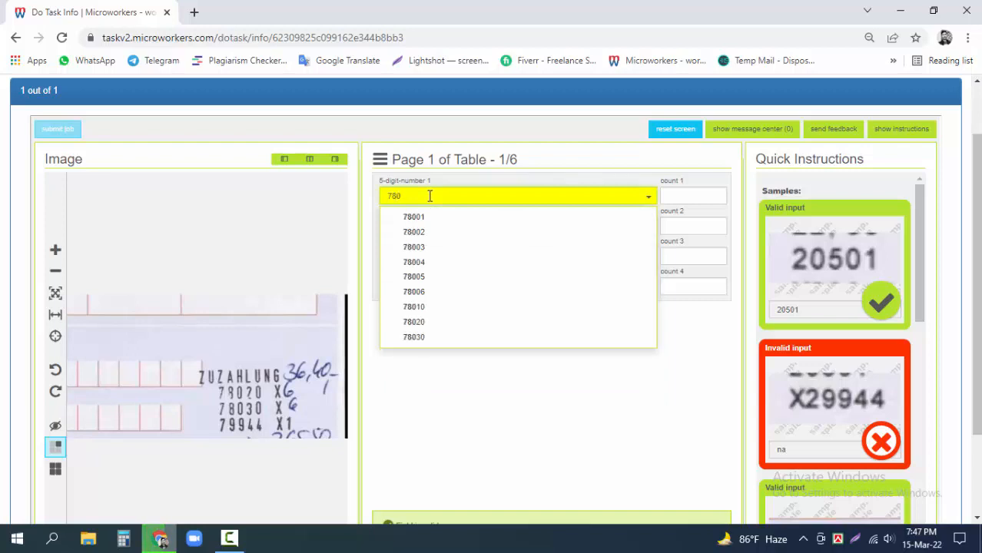
type("20")
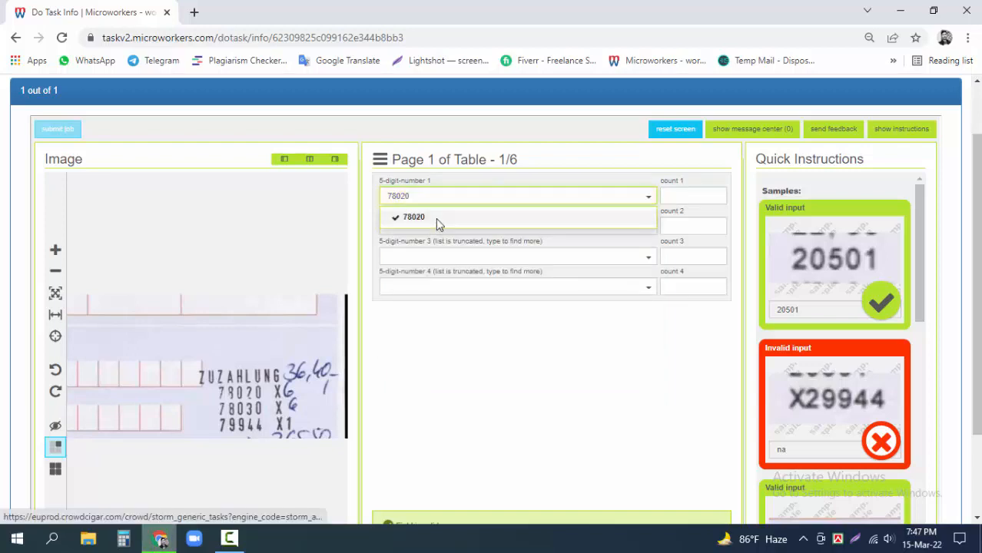
left_click(697, 198)
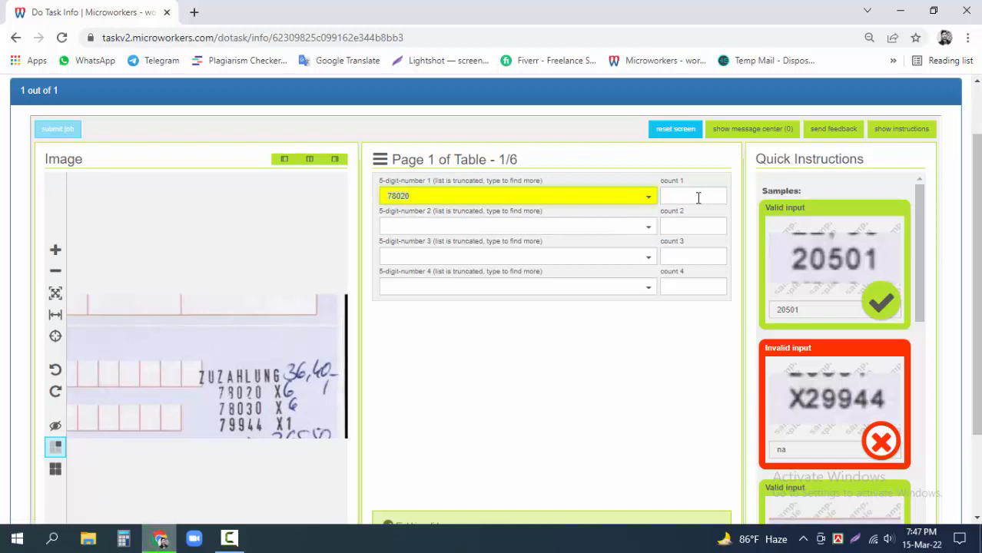
left_click(697, 198)
type("6")
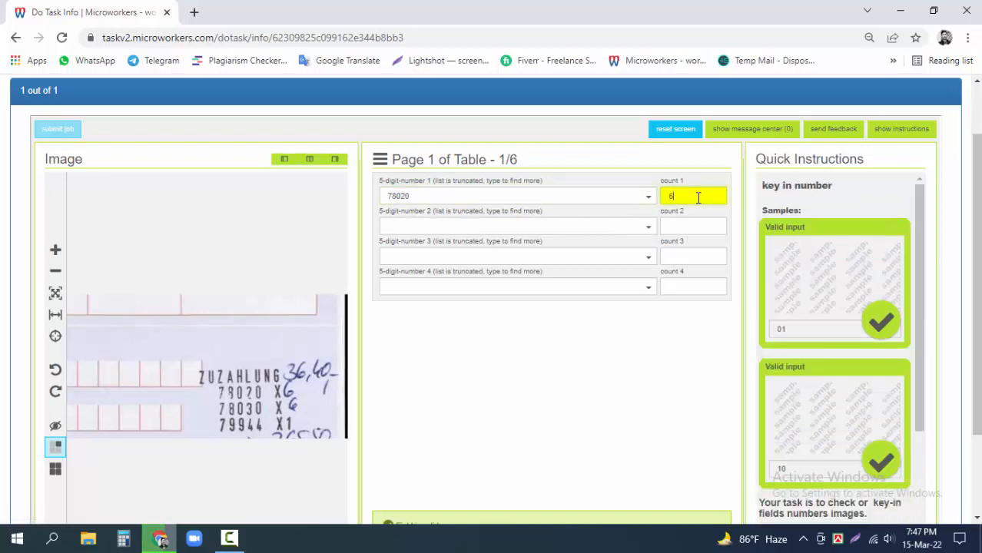
Enter 78030 as 5-digit-number 2 with count 6 for the first image.
left_click(412, 222)
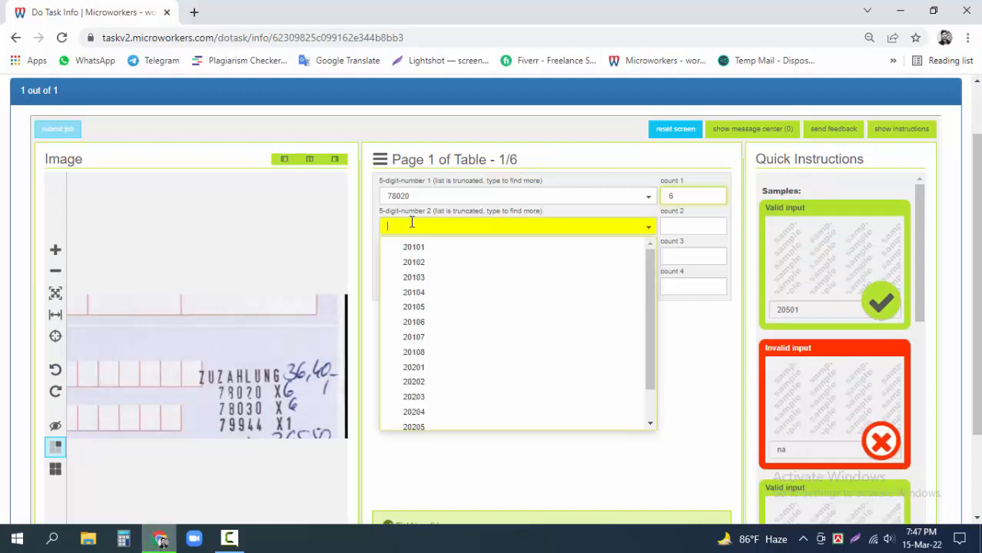
type("78030")
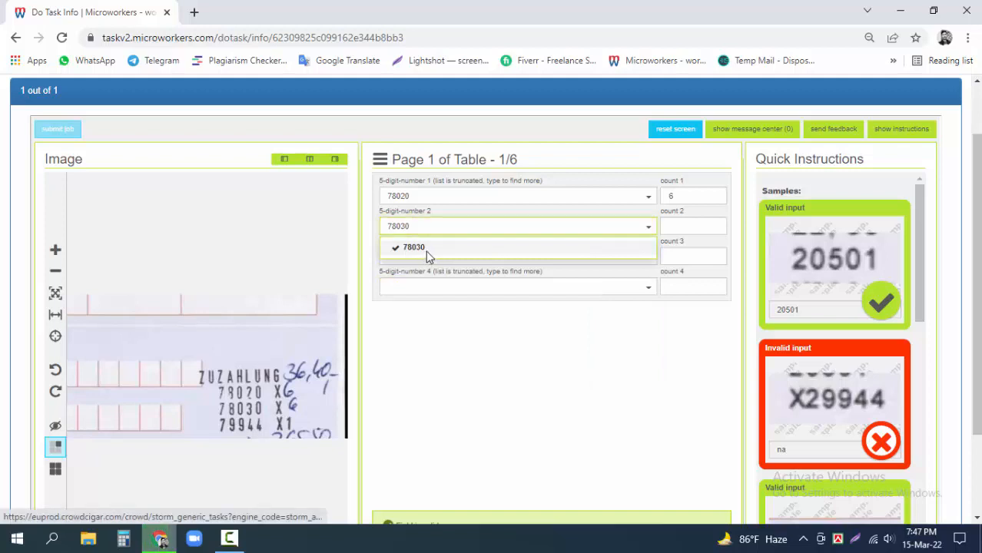
left_click(415, 247)
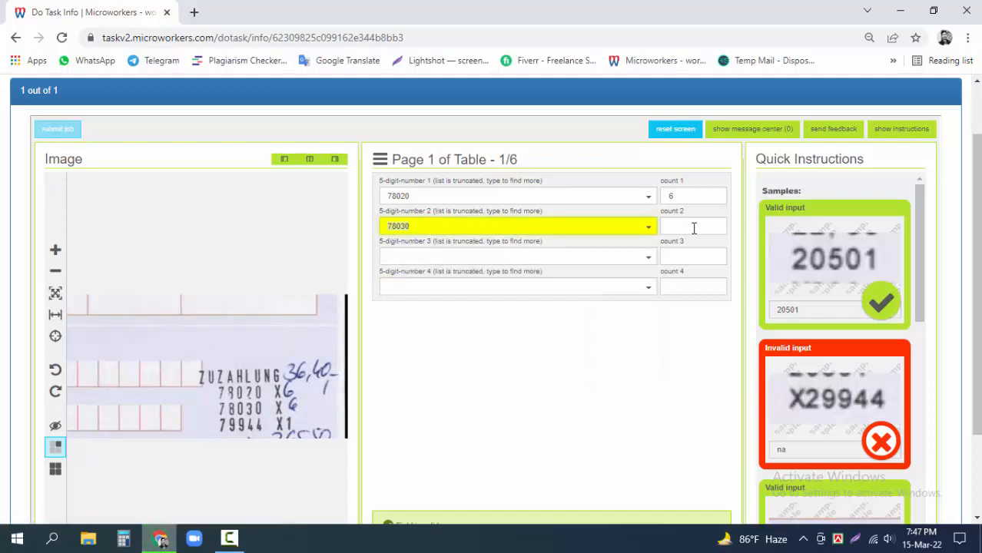
left_click(693, 228)
type("6")
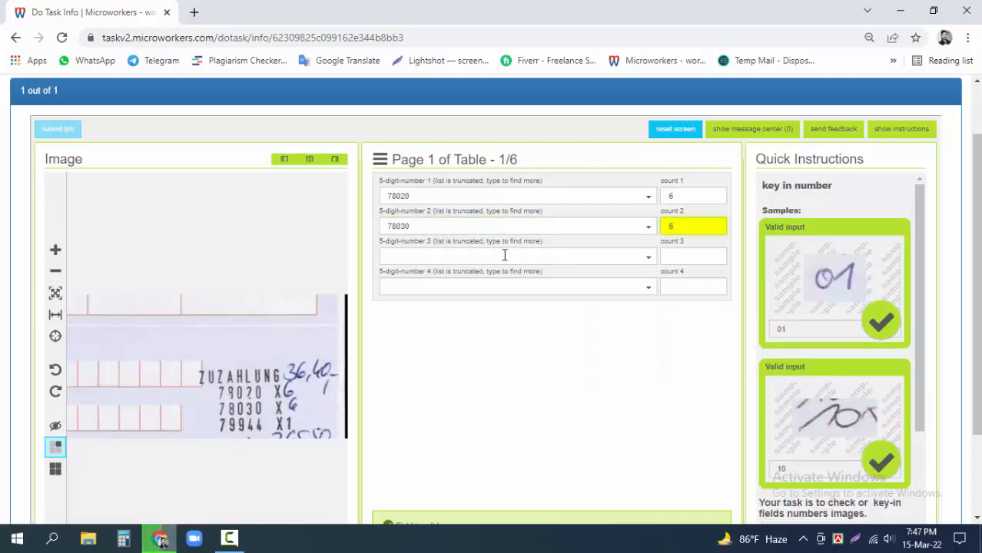
Enter 79944 as 5-digit-number 3 with count 1 for the first image, and advance to image 2 of 6.
left_click(505, 255)
type("799")
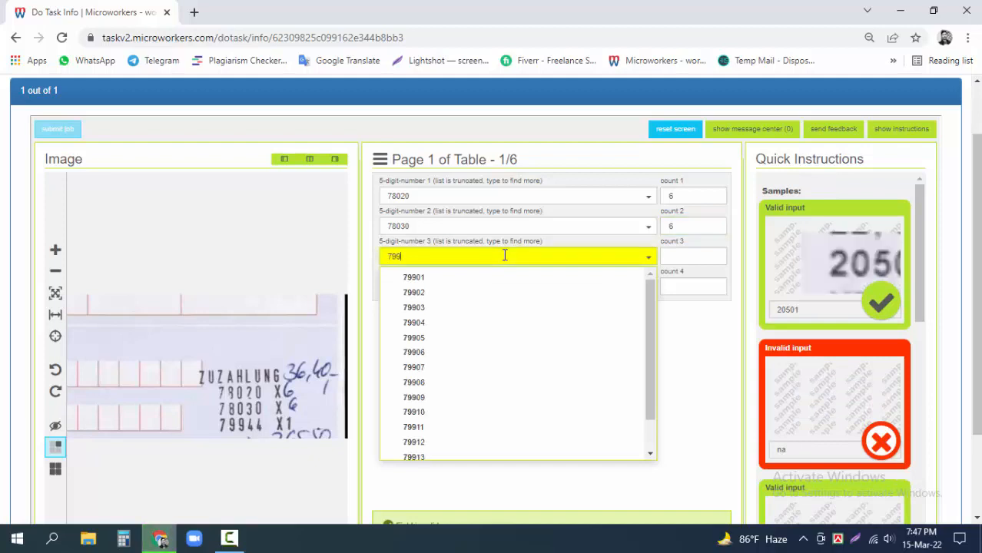
type("44")
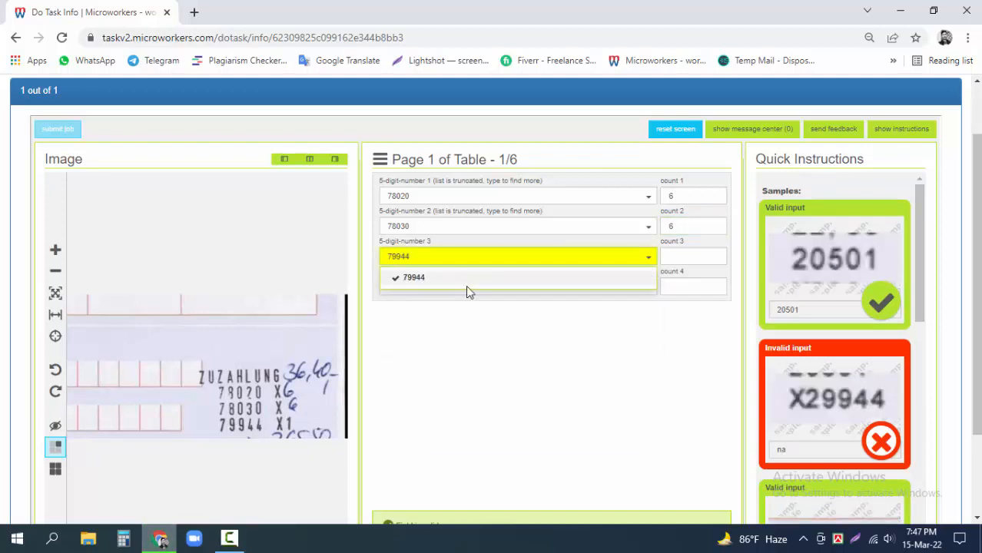
left_click(467, 287)
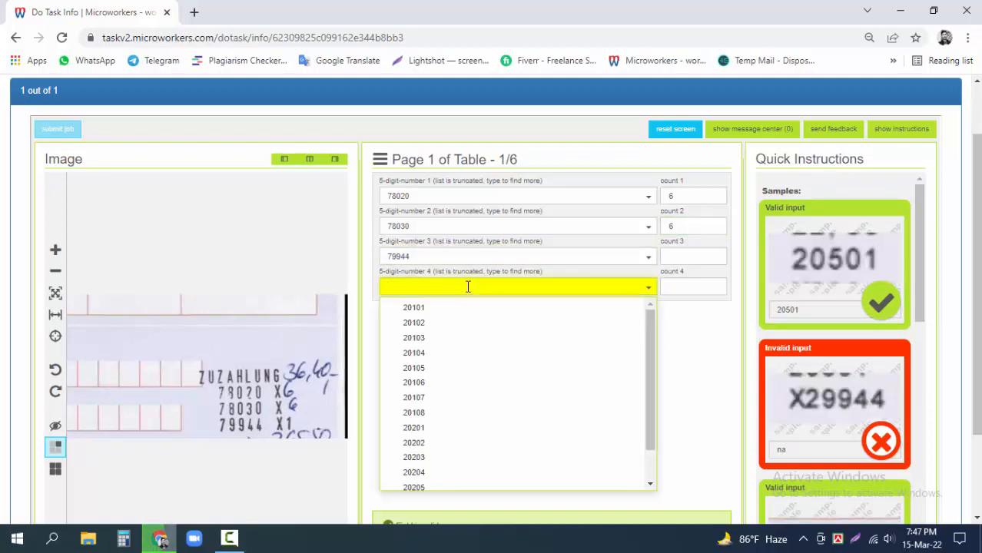
left_click(690, 256)
type("1")
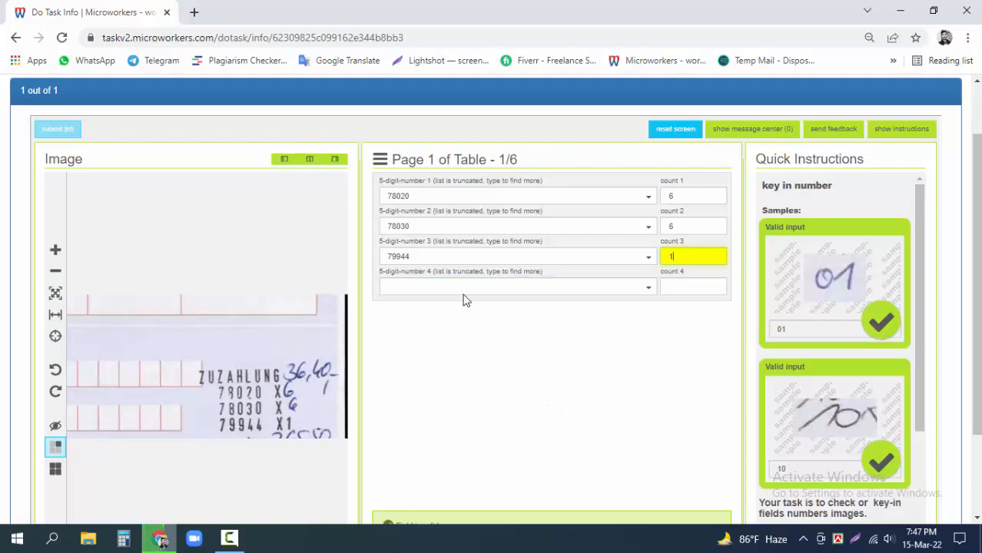
scroll(557, 433, "down", 2)
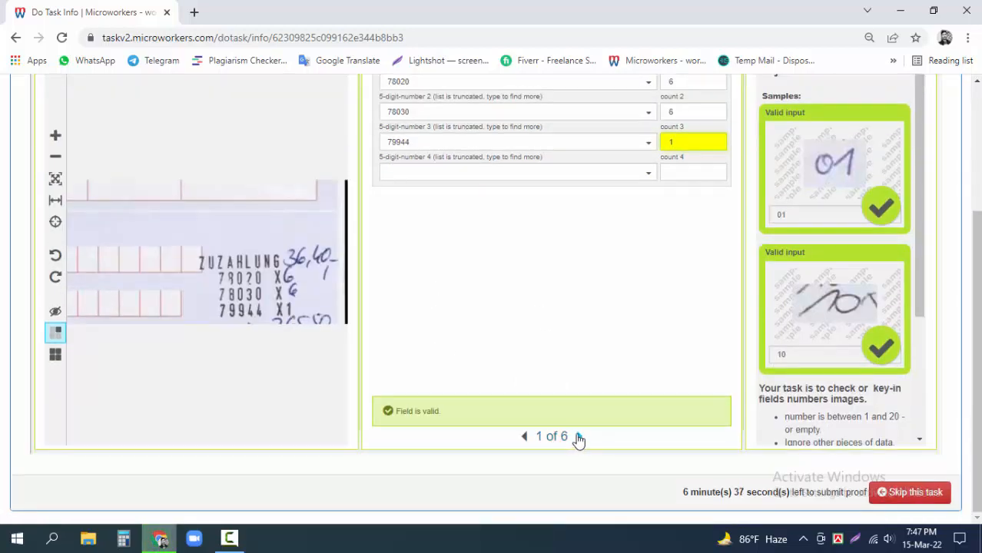
left_click(581, 437)
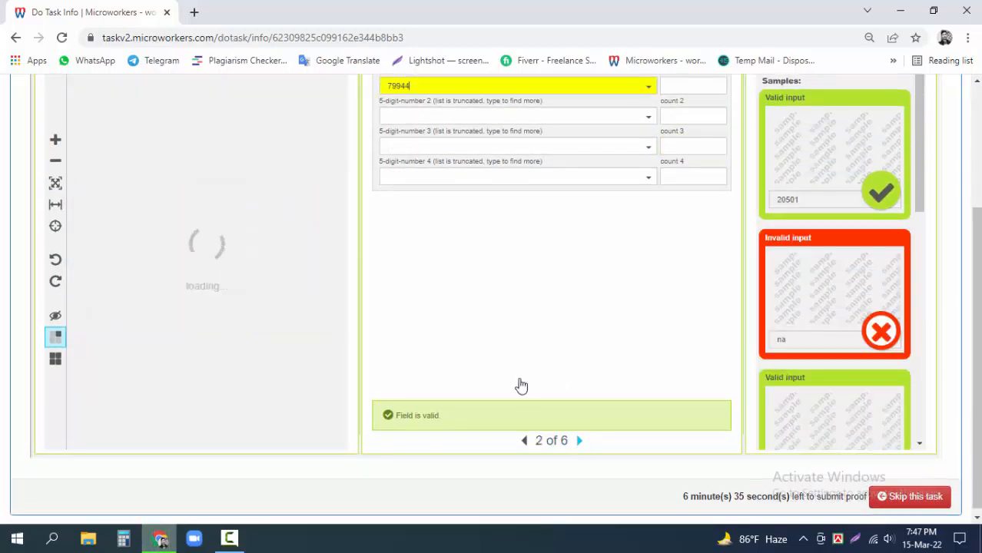
Replace the prefilled 5-digit-number 1 of the second image with 78020 and set its count to 6.
scroll(484, 353, "up", 1)
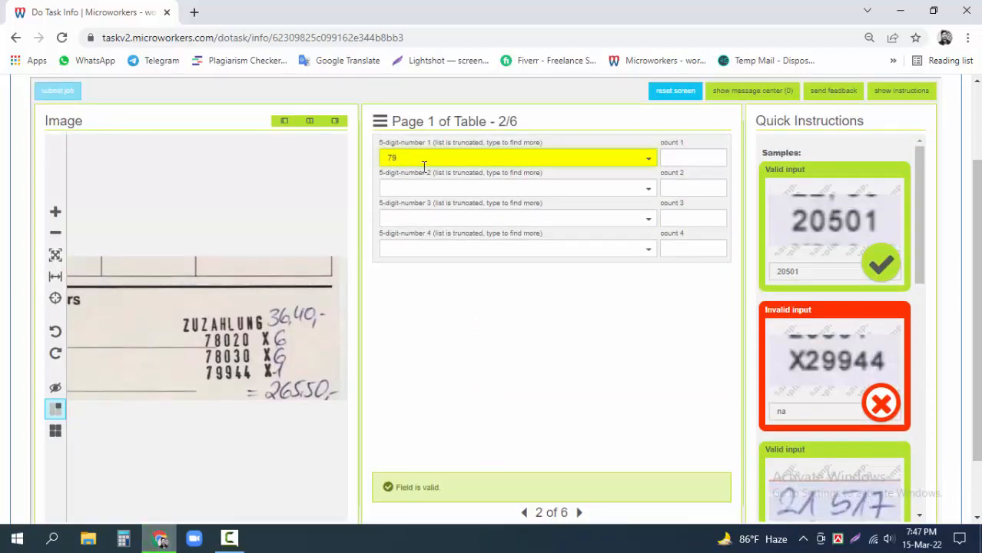
type("8")
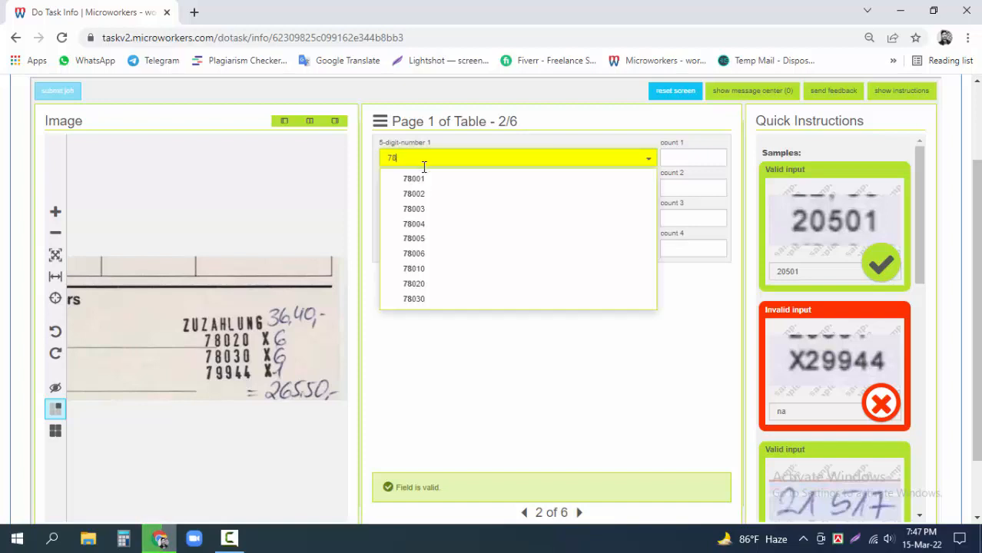
type("020")
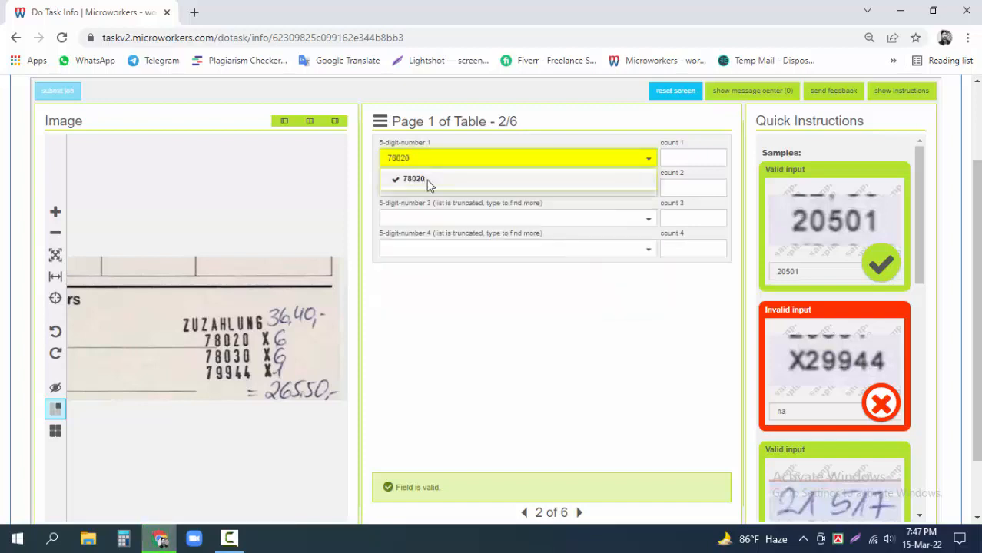
key("Return")
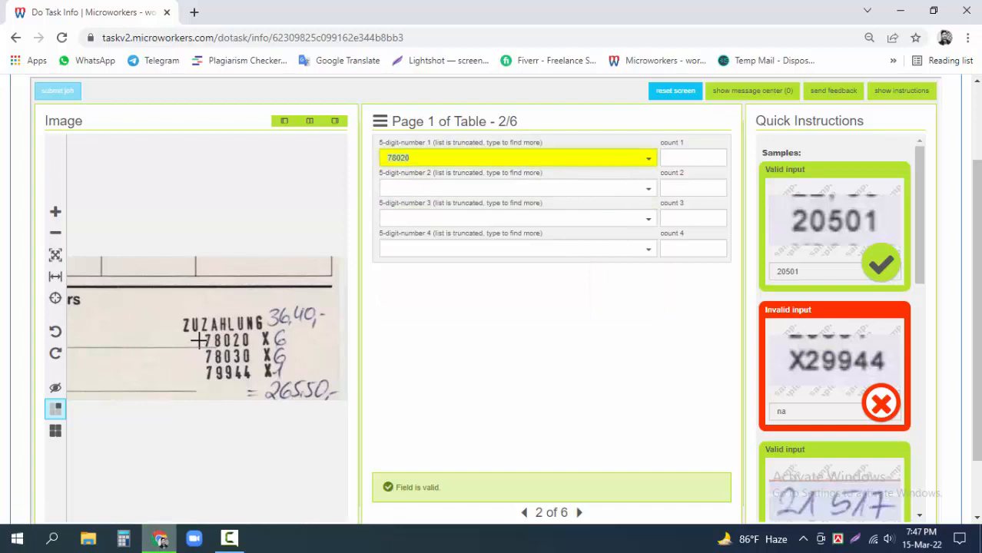
left_click(689, 154)
type("6")
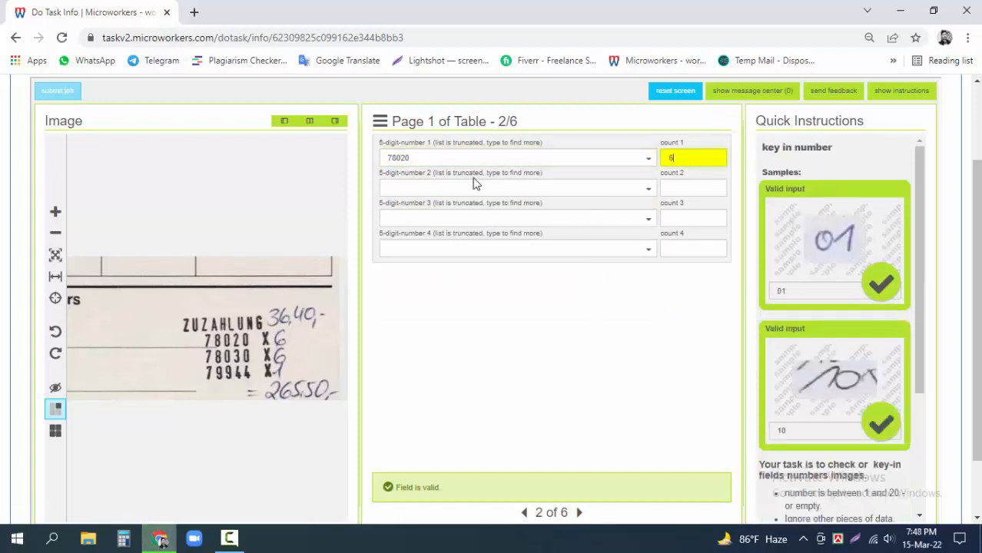
Enter 78030 as 5-digit-number 2 with count 6 for the second image.
left_click(461, 184)
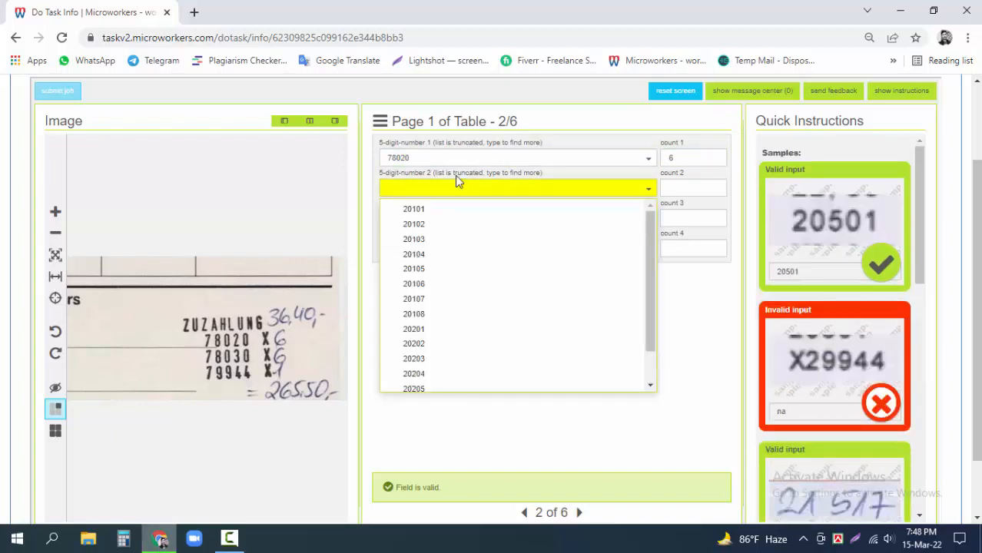
type("78030")
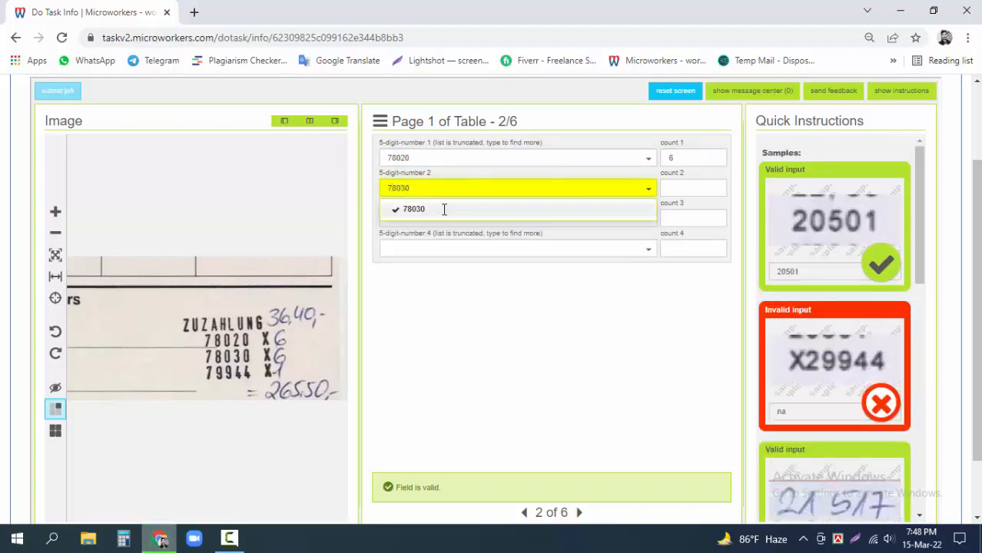
left_click(454, 209)
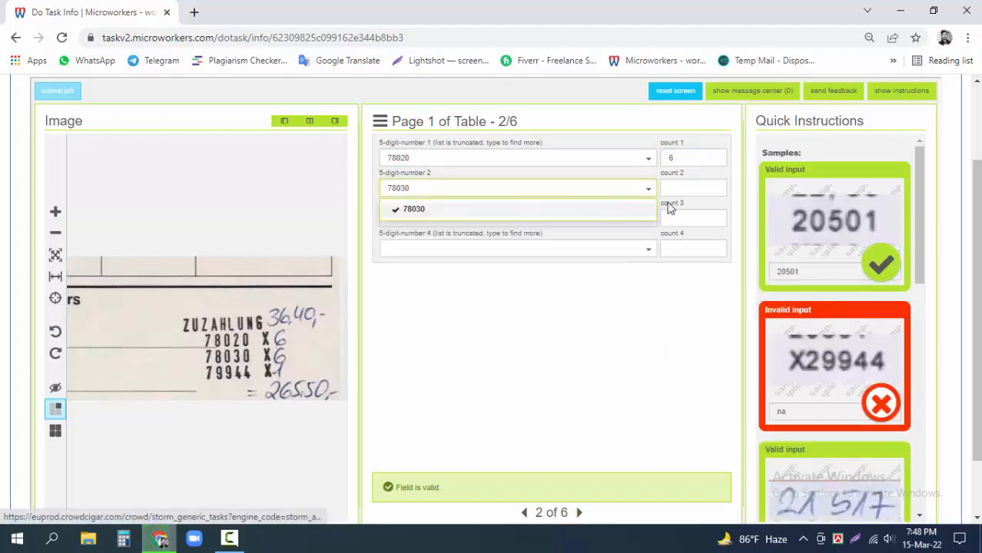
left_click(688, 186)
left_click(687, 186)
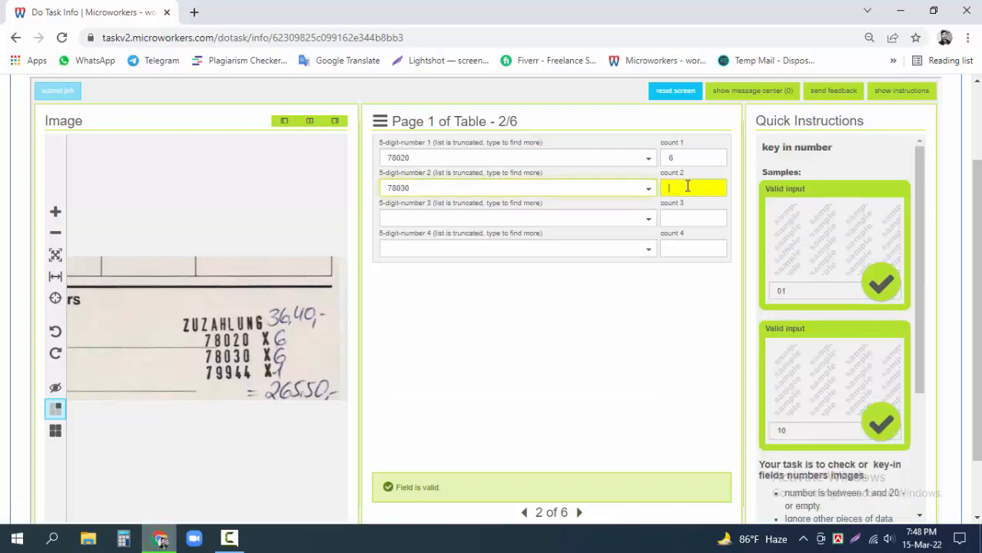
type("6")
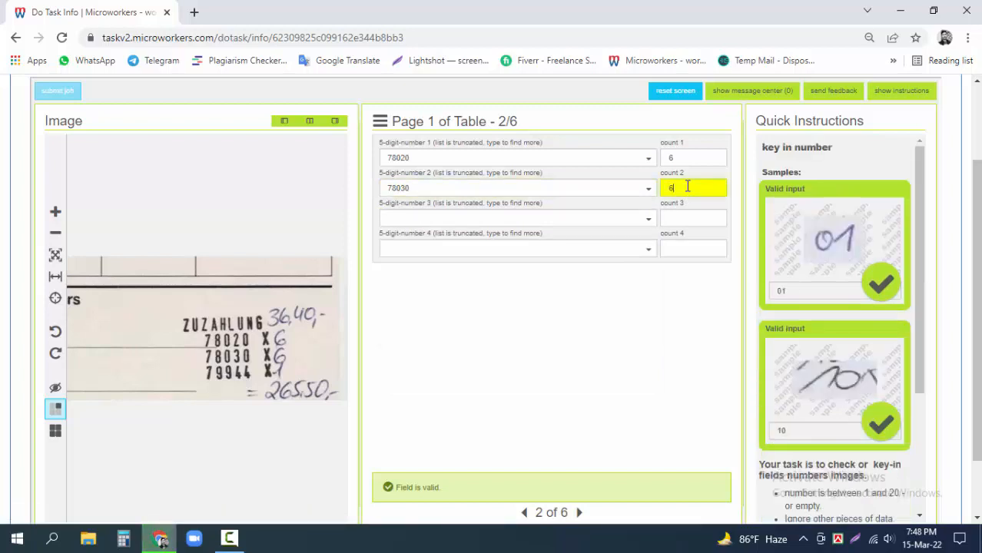
Enter 79944 as 5-digit-number 3 with count 1 for the second image, and advance to image 3 of 6.
left_click(402, 223)
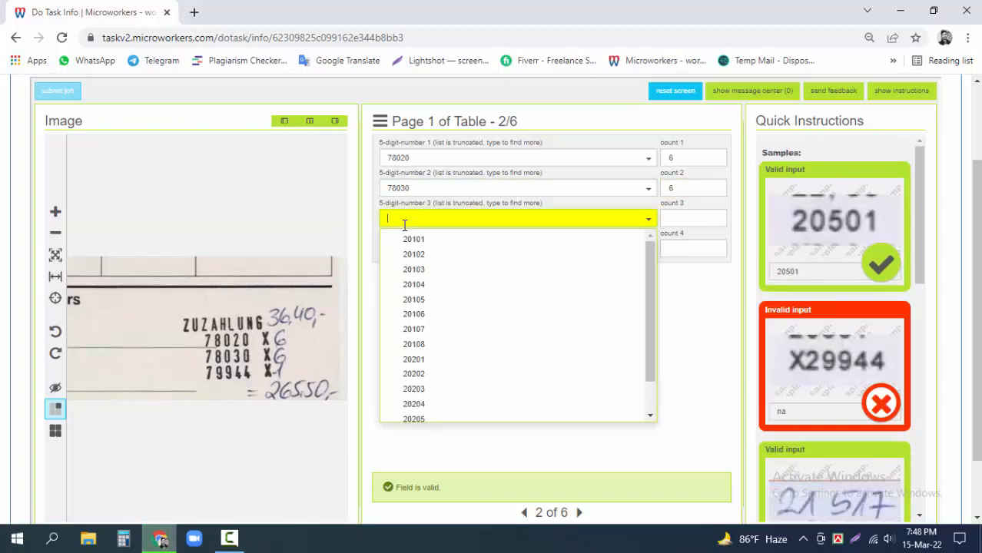
type("79944")
left_click(707, 221)
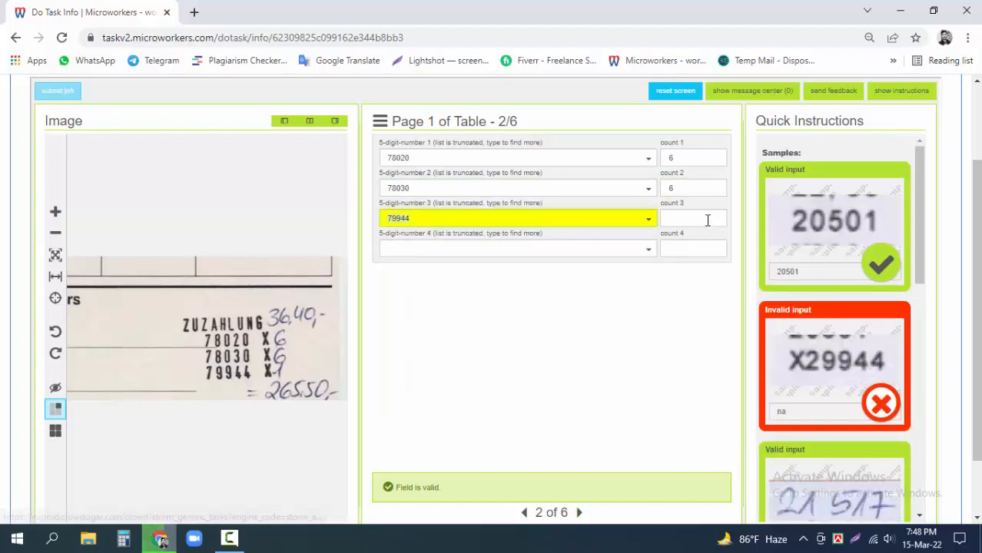
left_click(701, 221)
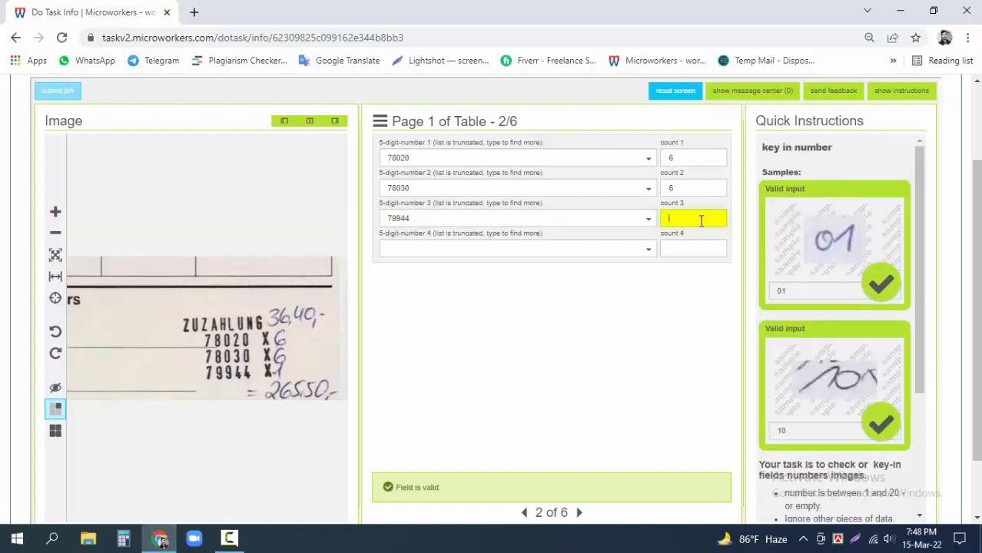
scroll(606, 403, "down", 1)
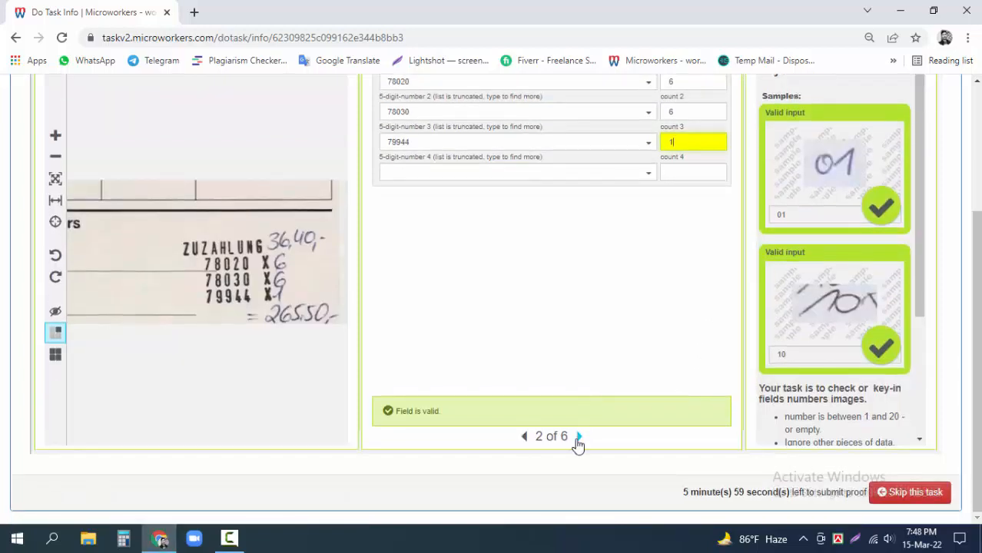
left_click(580, 437)
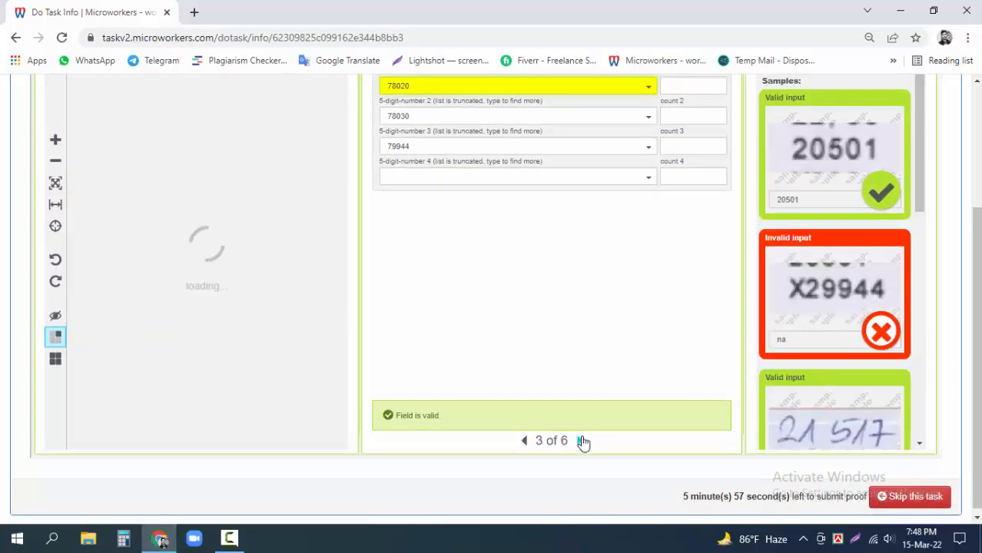
Set counts 1, 2 and 3 of the third image to 1 each, and advance to image 4 of 6.
scroll(486, 290, "up", 1)
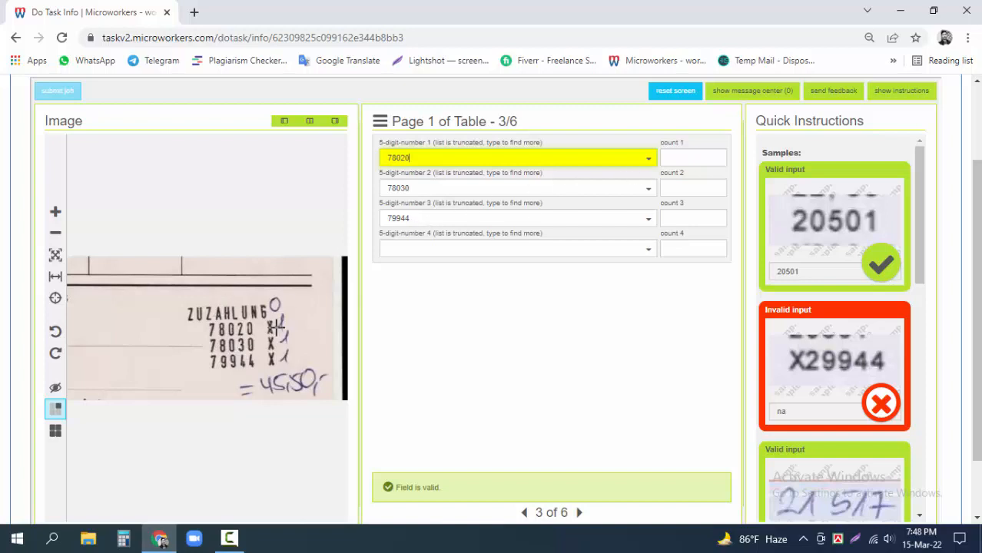
left_click(673, 157)
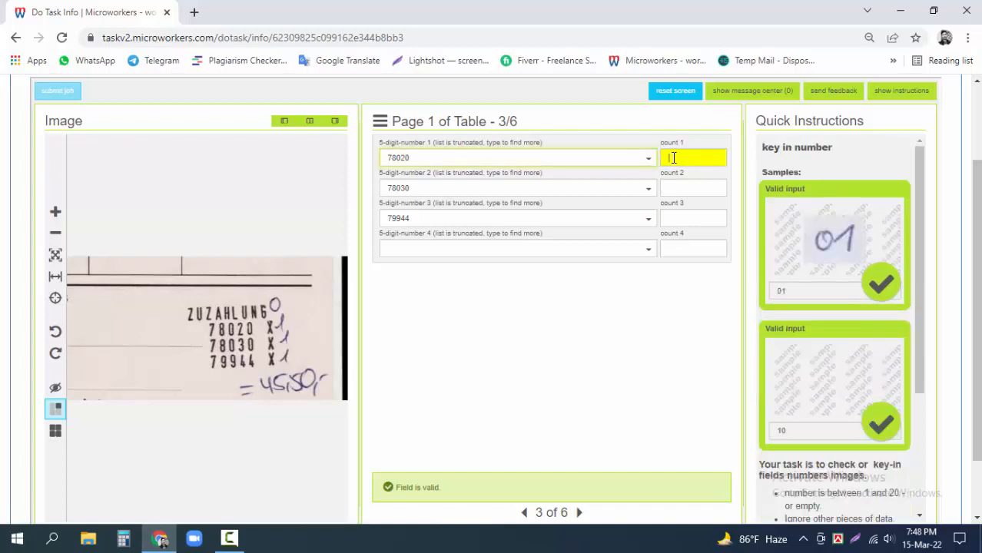
type("1")
left_click(674, 185)
type("1")
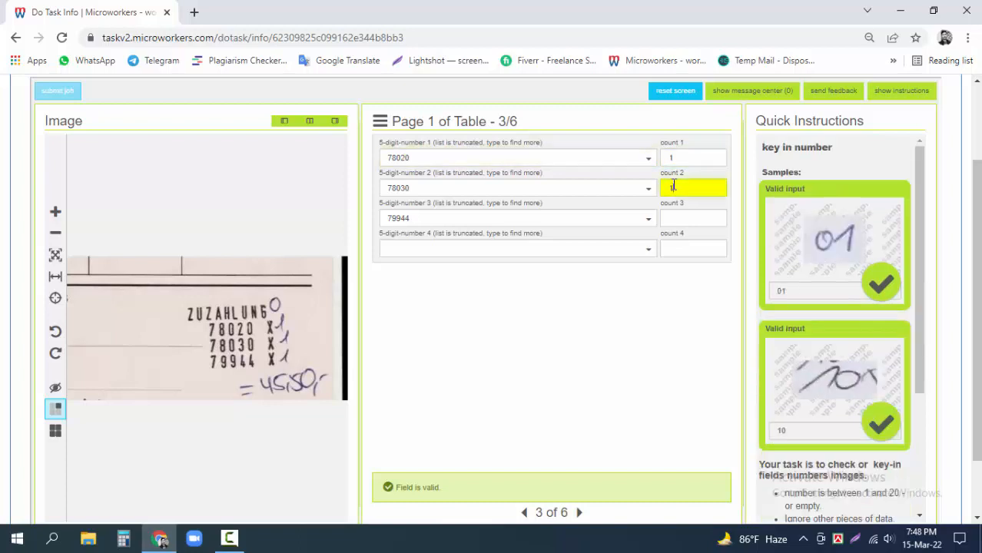
left_click(674, 217)
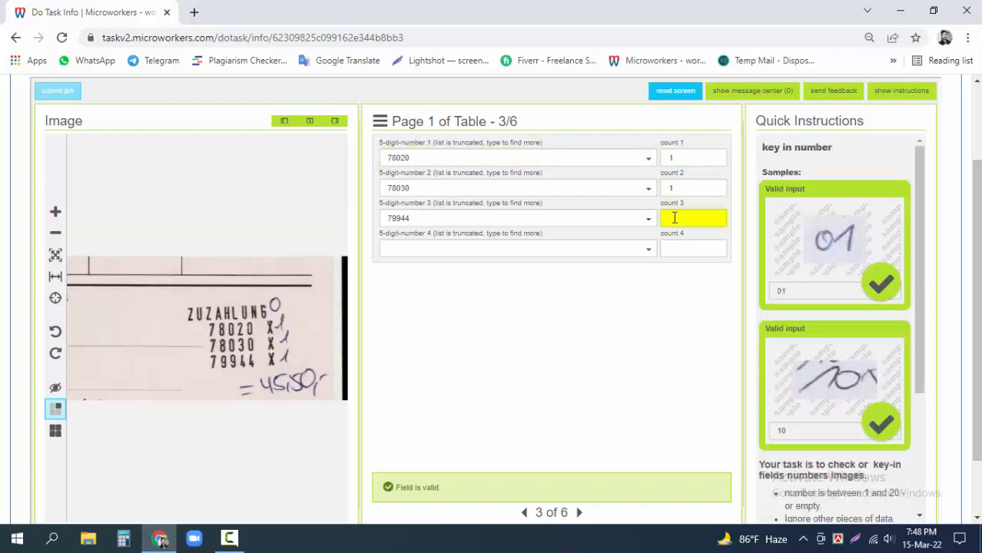
type("1")
scroll(638, 367, "down", 2)
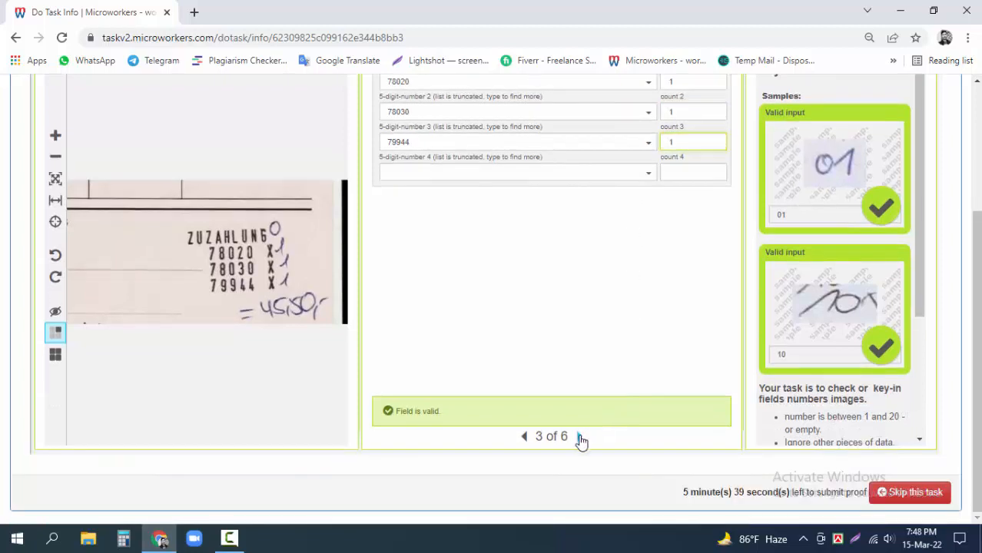
key("Return")
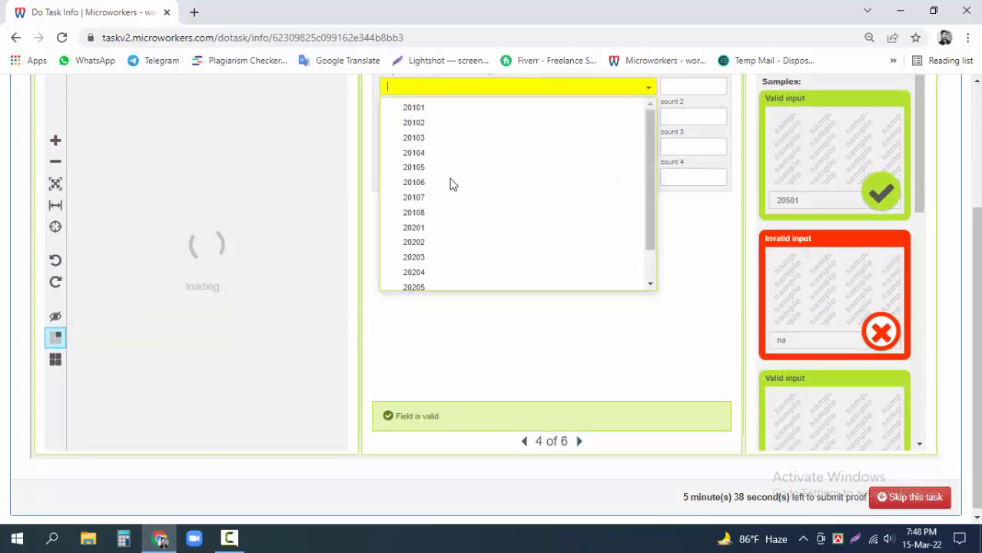
Enter 78020 as 5-digit-number 1 with count 3 for the fourth image.
scroll(452, 185, "up", 2)
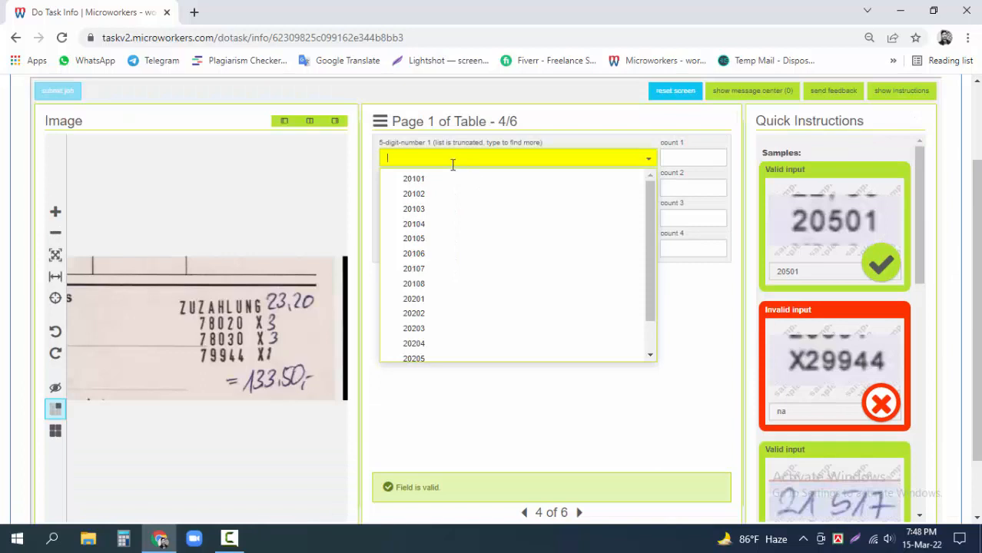
type("78020")
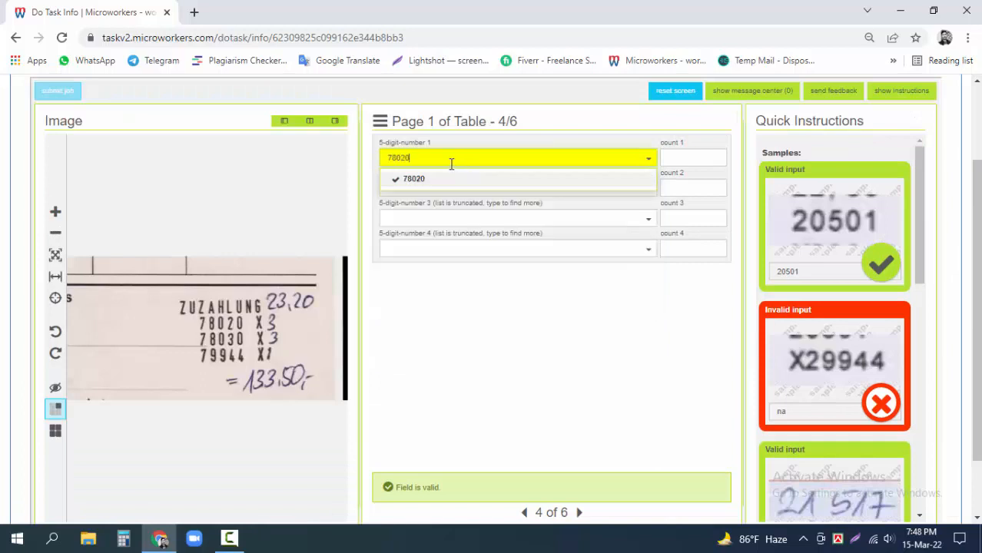
left_click(523, 184)
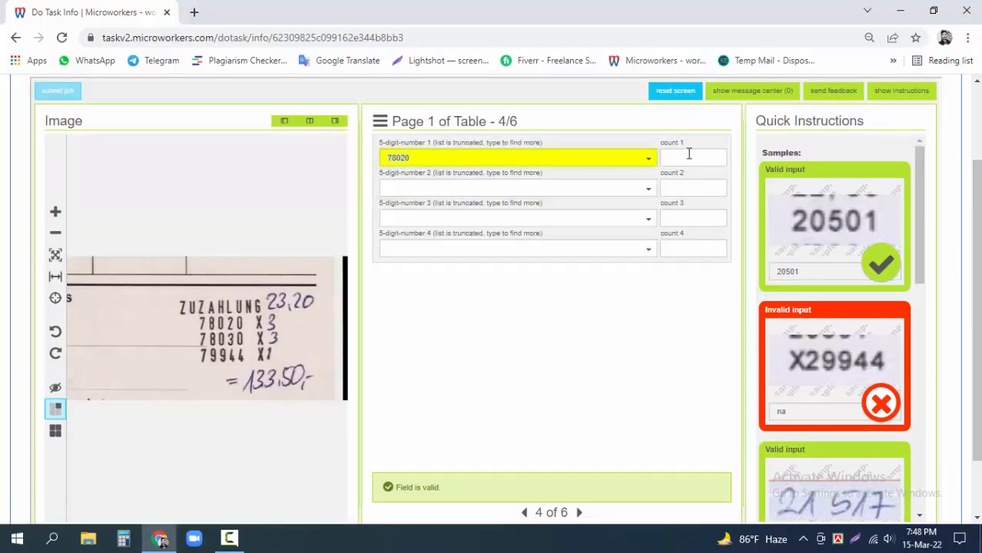
left_click(688, 156)
type("3")
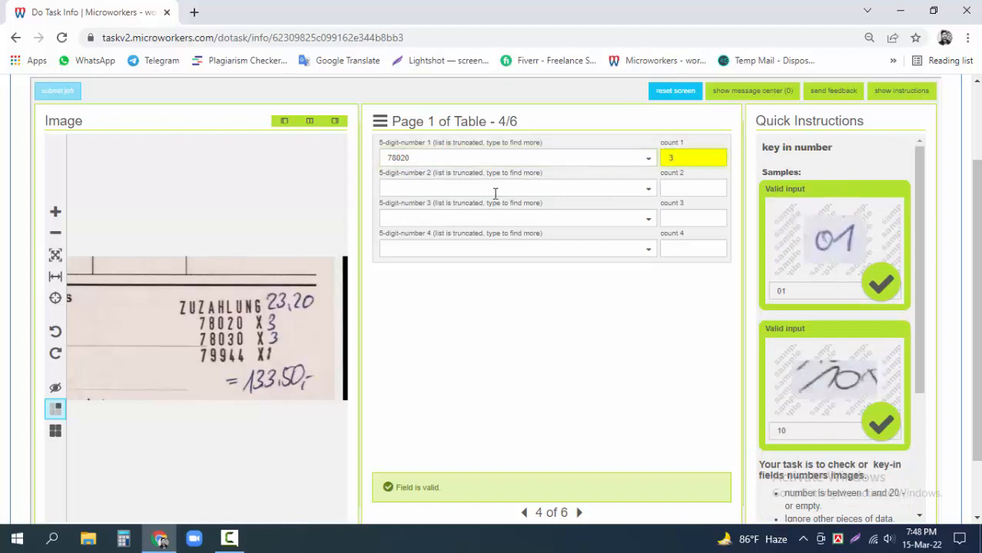
Enter 78030 as 5-digit-number 2 with count 3 for the fourth image.
left_click(496, 188)
type("780")
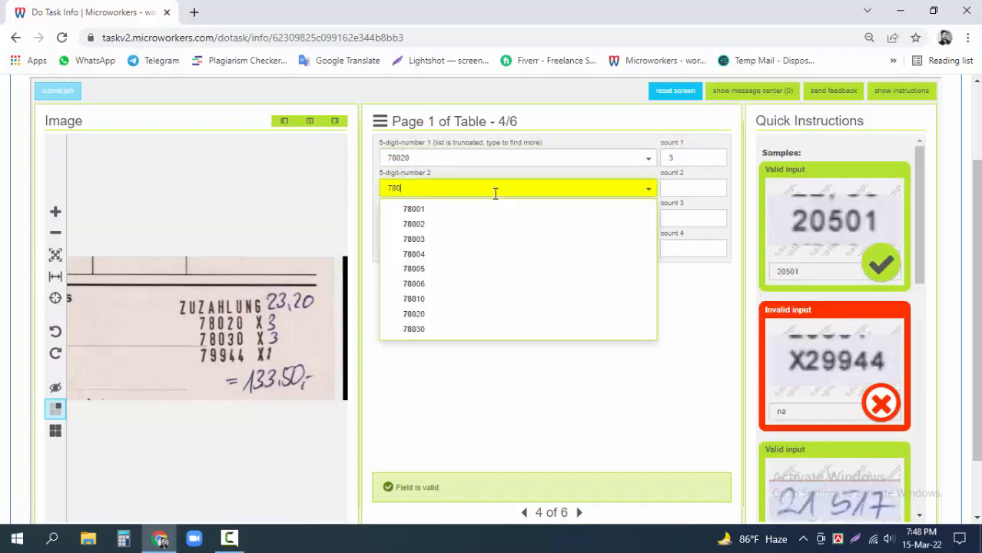
type("30")
left_click(422, 209)
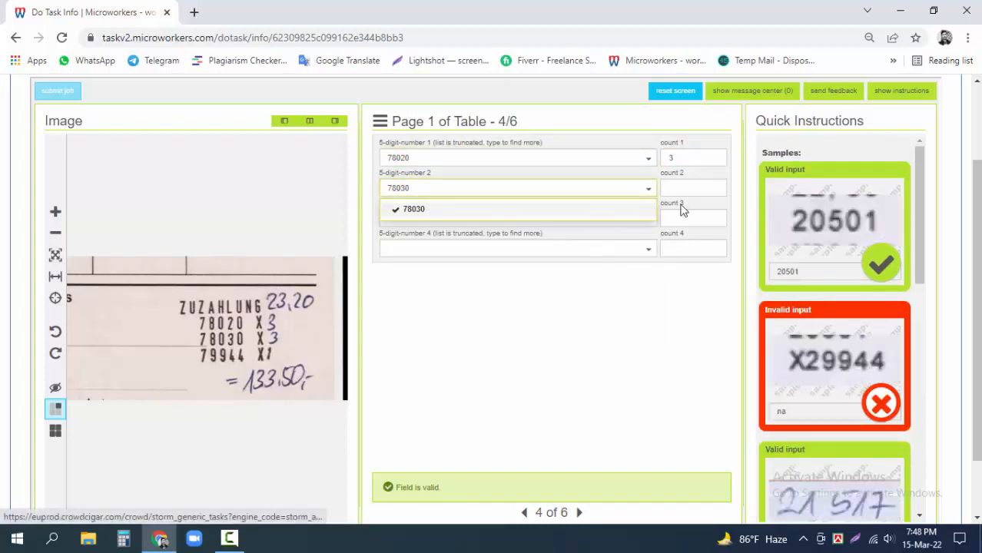
left_click(705, 193)
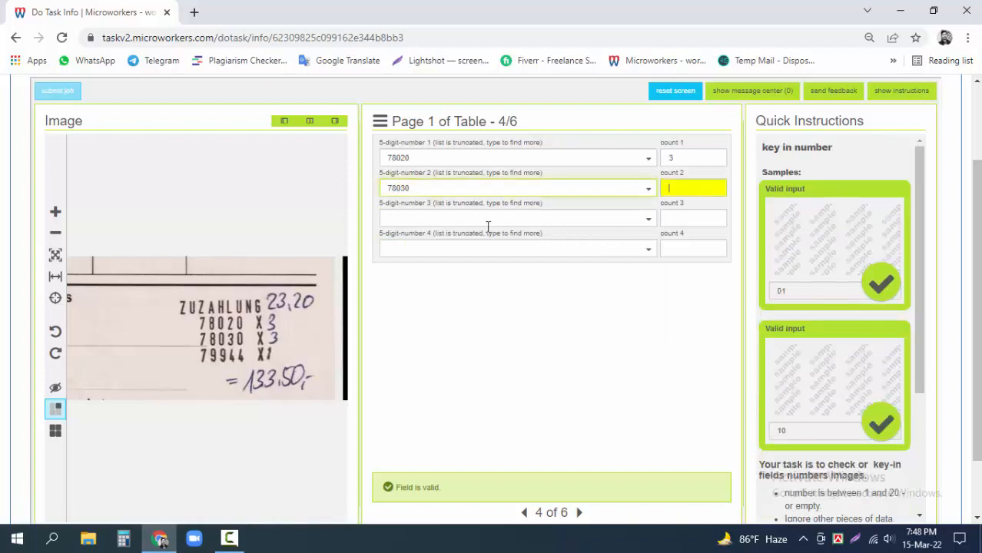
type("3")
Enter 79944 as 5-digit-number 3 with count 1 for the fourth image, and advance to image 5 of 6.
left_click(453, 223)
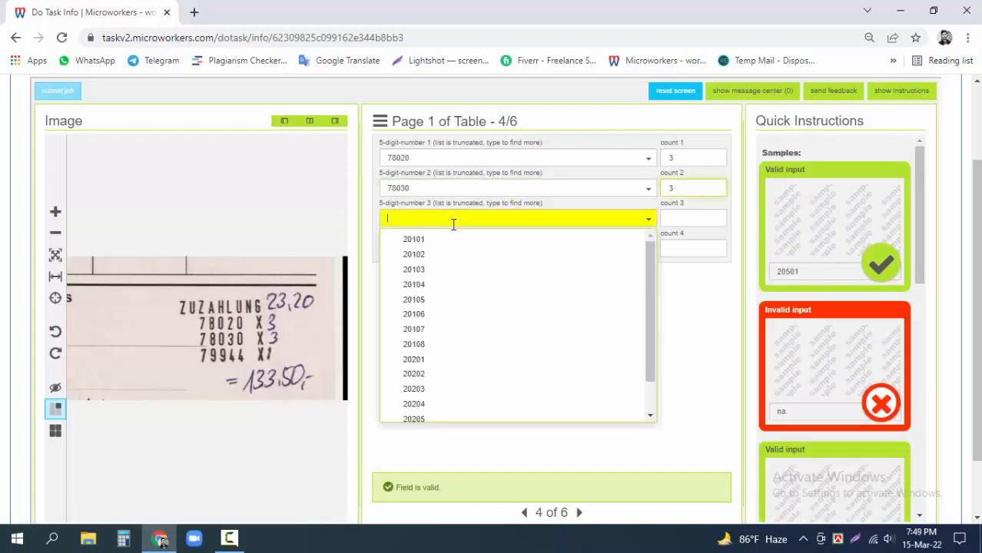
type("79944")
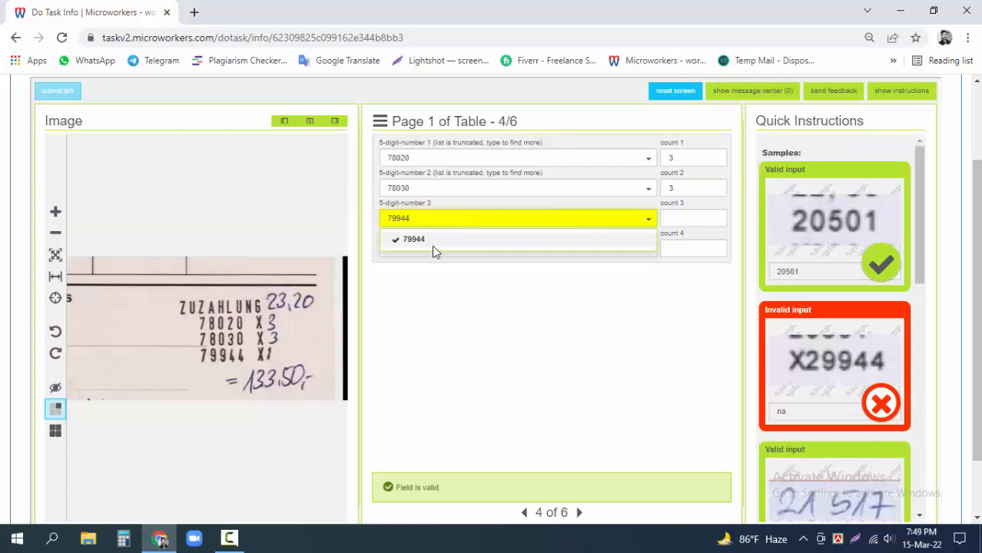
left_click(692, 219)
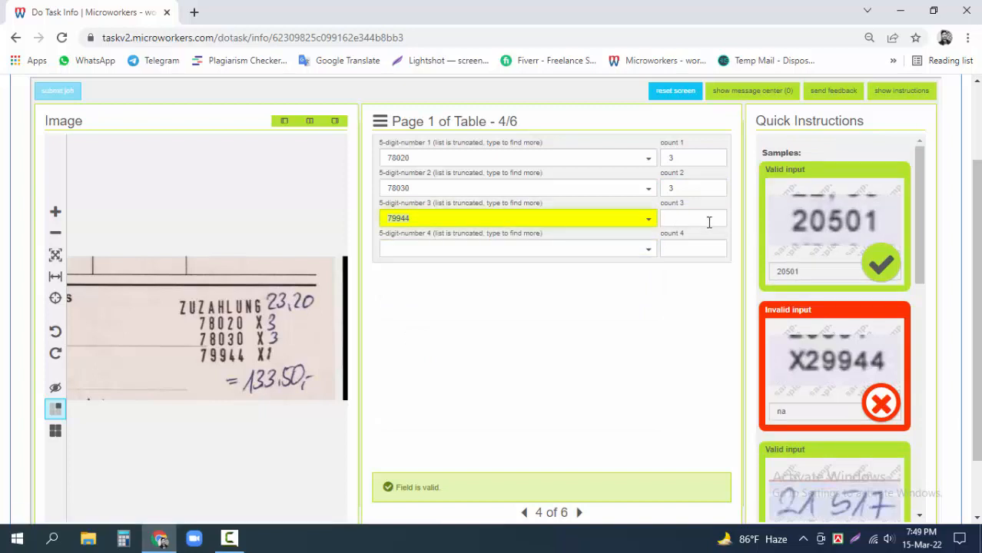
left_click(709, 222)
type("1")
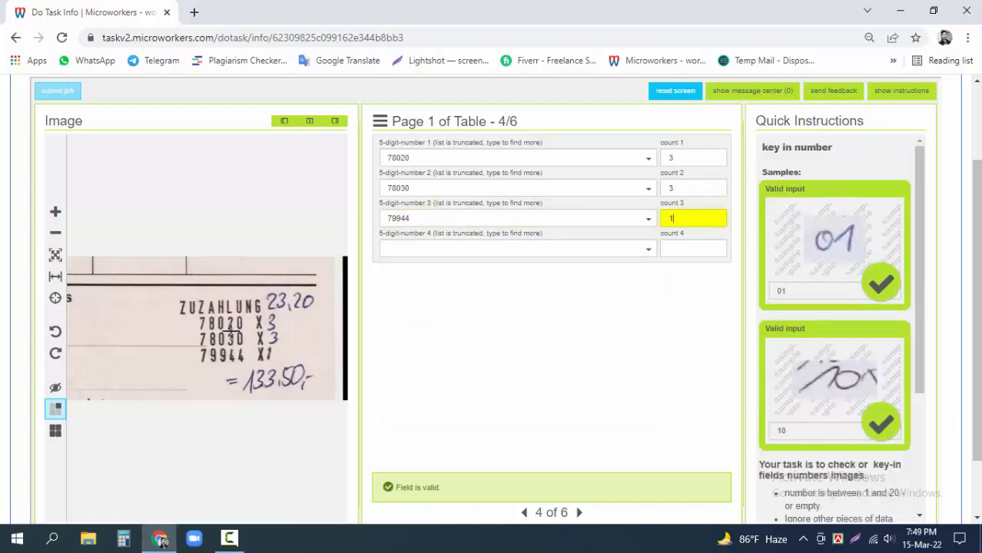
scroll(399, 331, "down", 1)
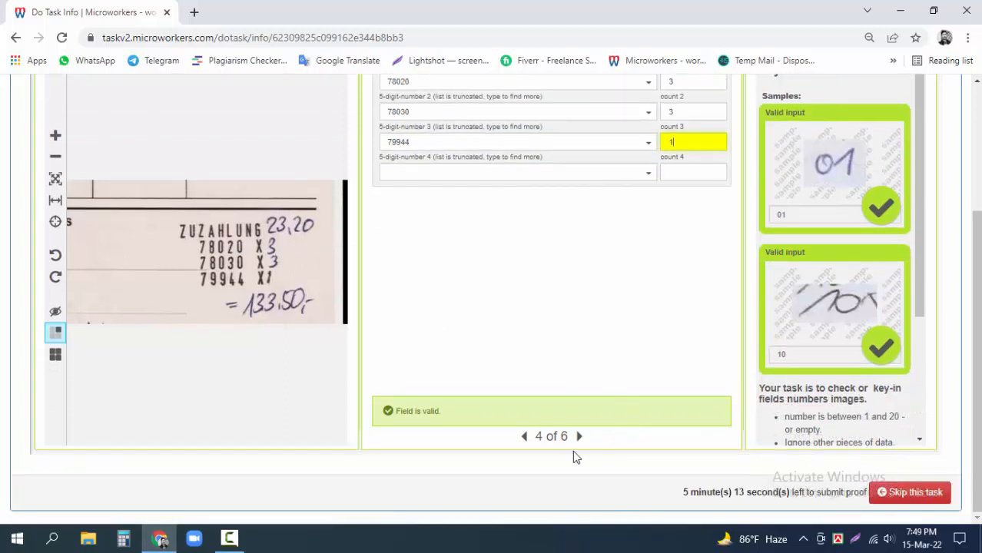
left_click(578, 436)
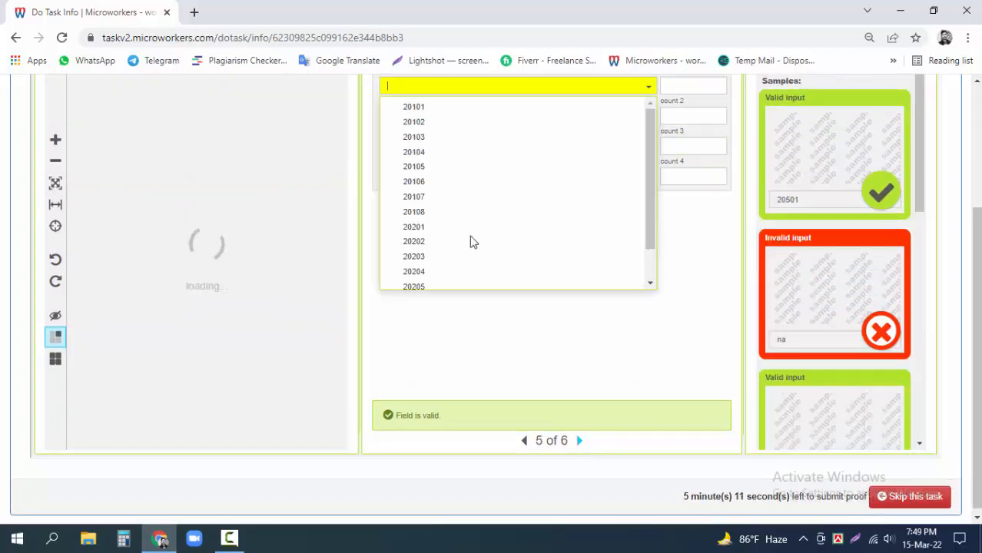
Enter 78020 as 5-digit-number 1 with count 6 for the fifth image.
scroll(461, 222, "up", 1)
type("78020")
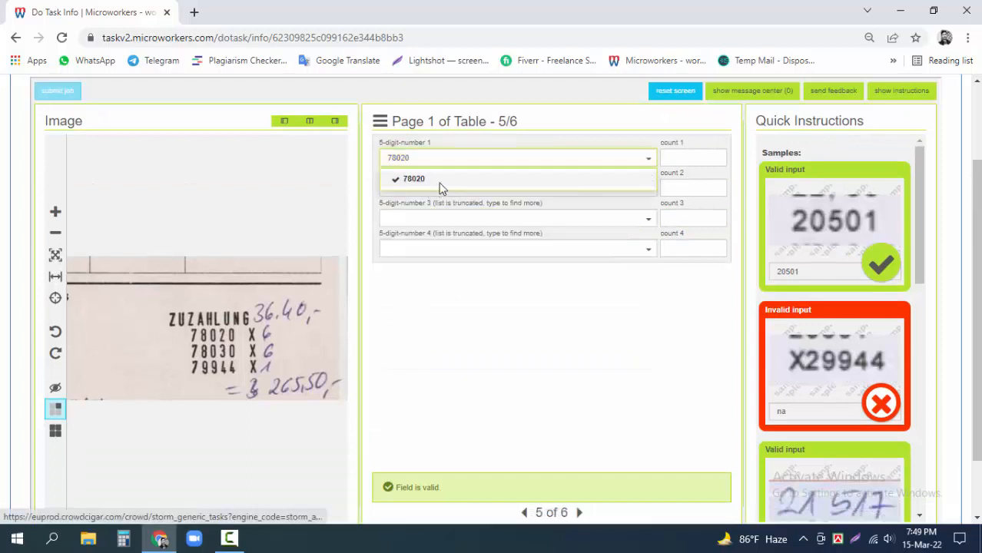
key("Return")
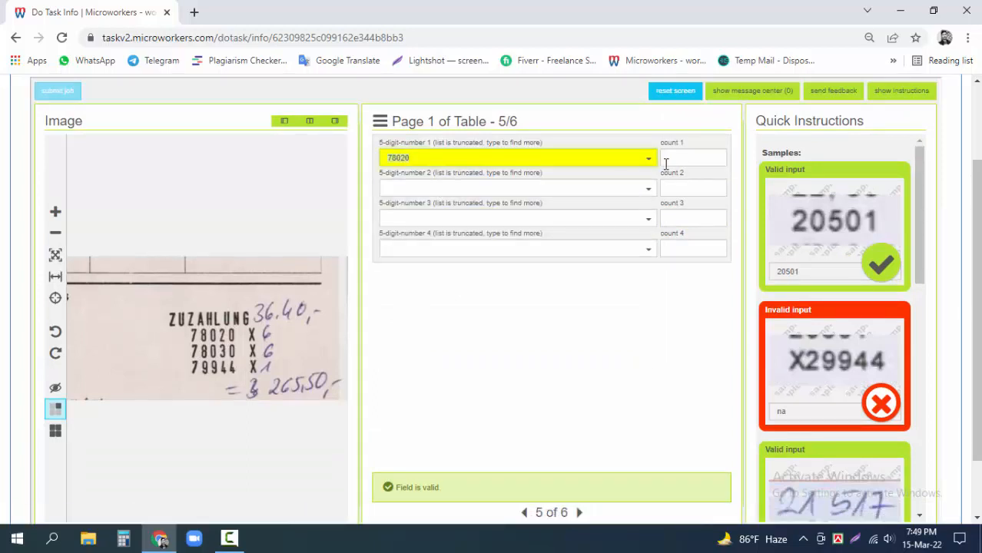
left_click(680, 161)
type("6")
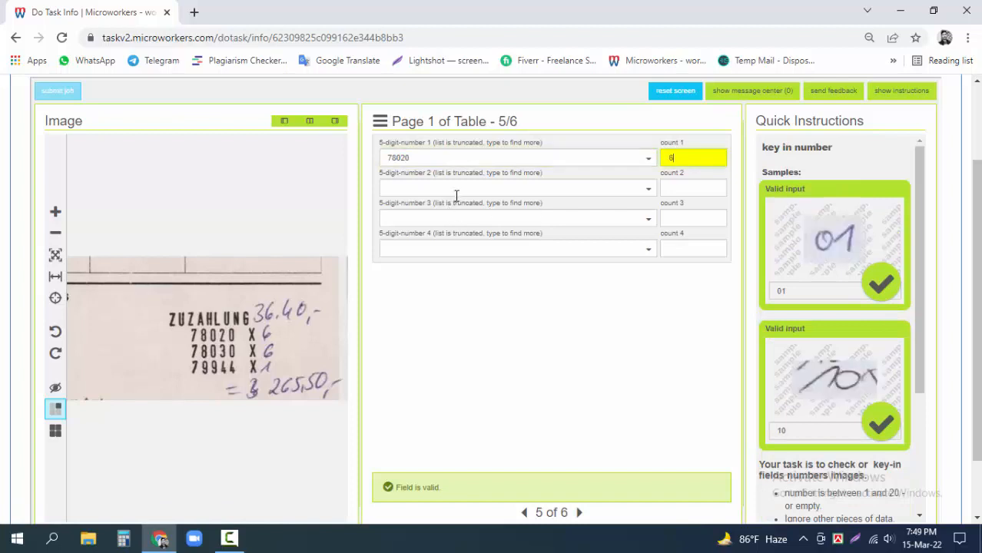
Enter 78030 as 5-digit-number 2 with count 6 for the fifth image.
left_click(457, 188)
type("7")
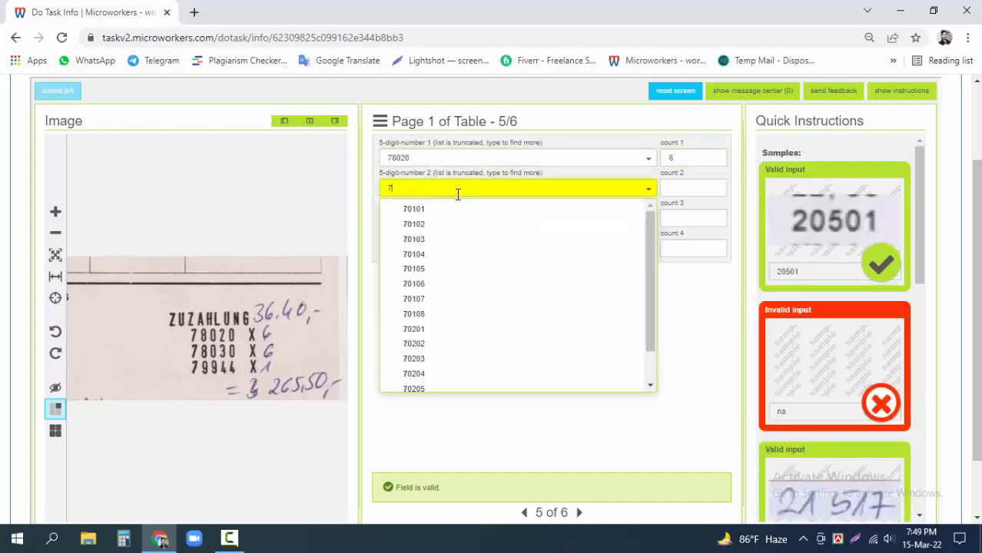
type("8030")
left_click(453, 212)
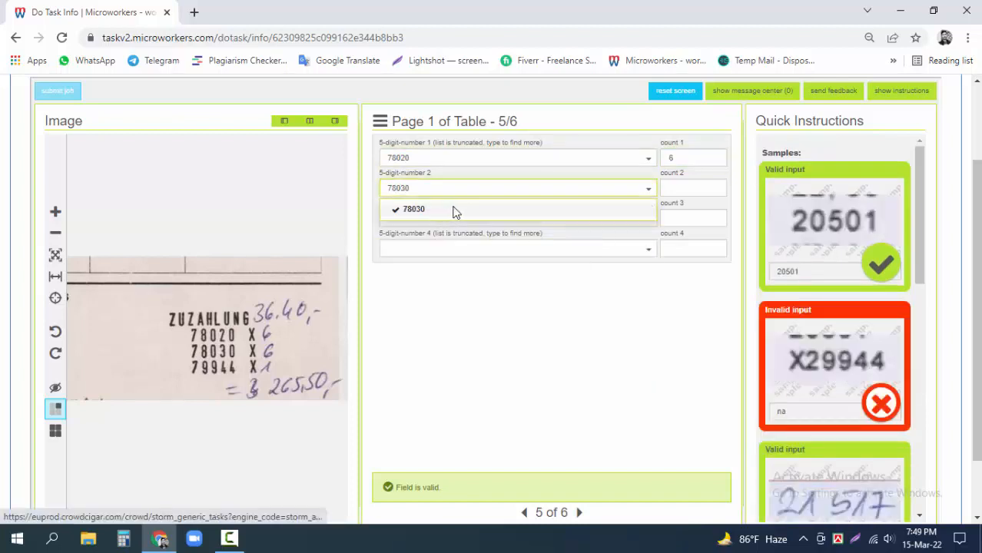
left_click(573, 203)
left_click(682, 189)
type("6")
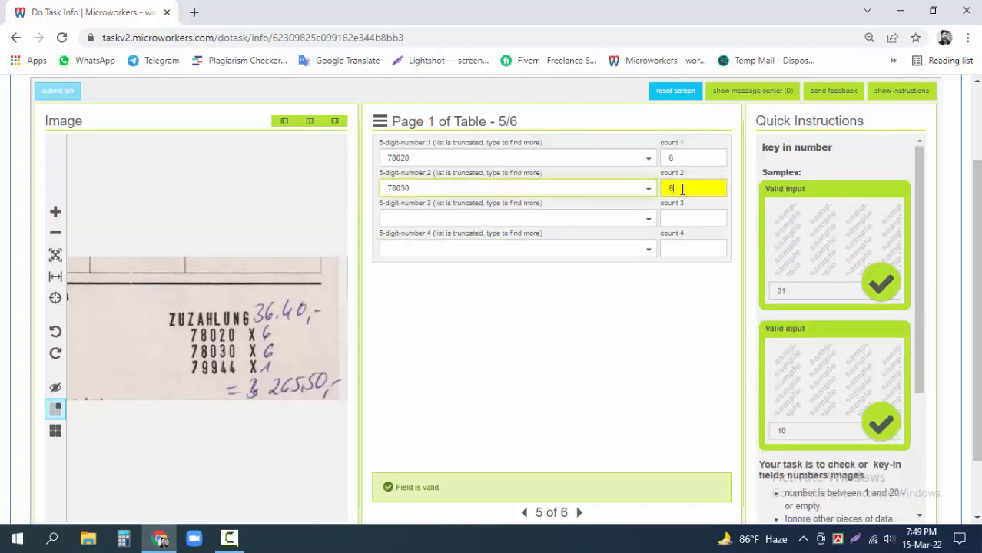
Enter 79944 as 5-digit-number 3 with count 1 for the fifth image, and advance to image 6 of 6.
left_click(492, 220)
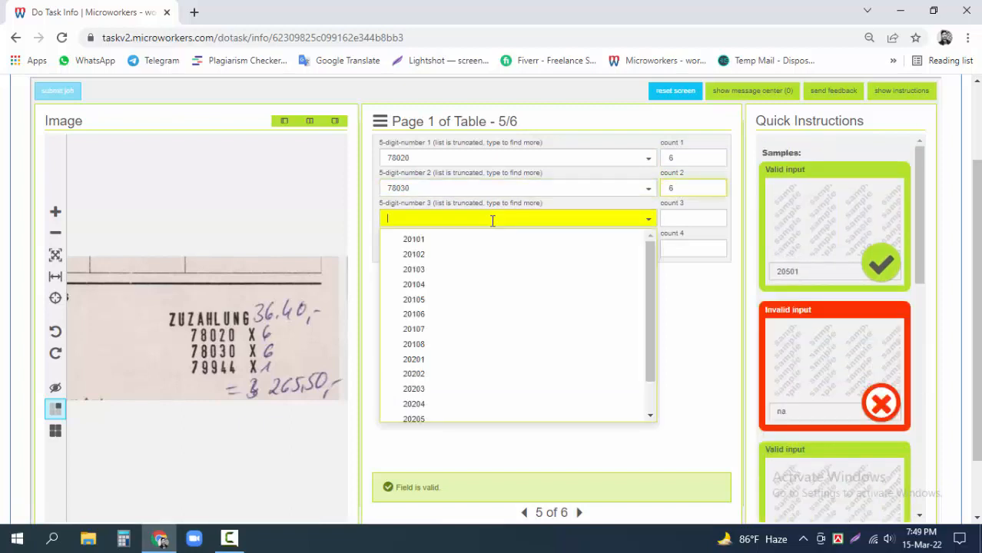
type("799444")
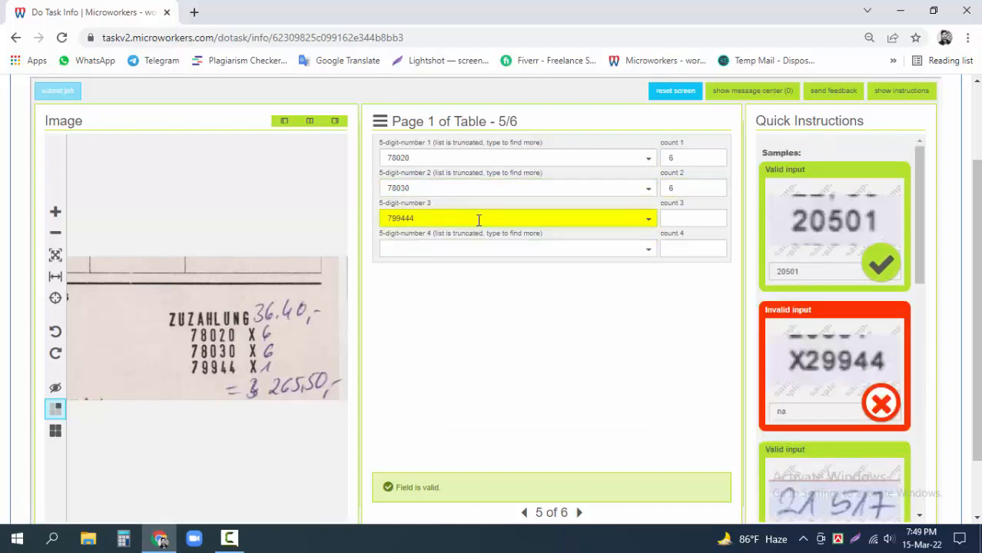
key("BackSpace")
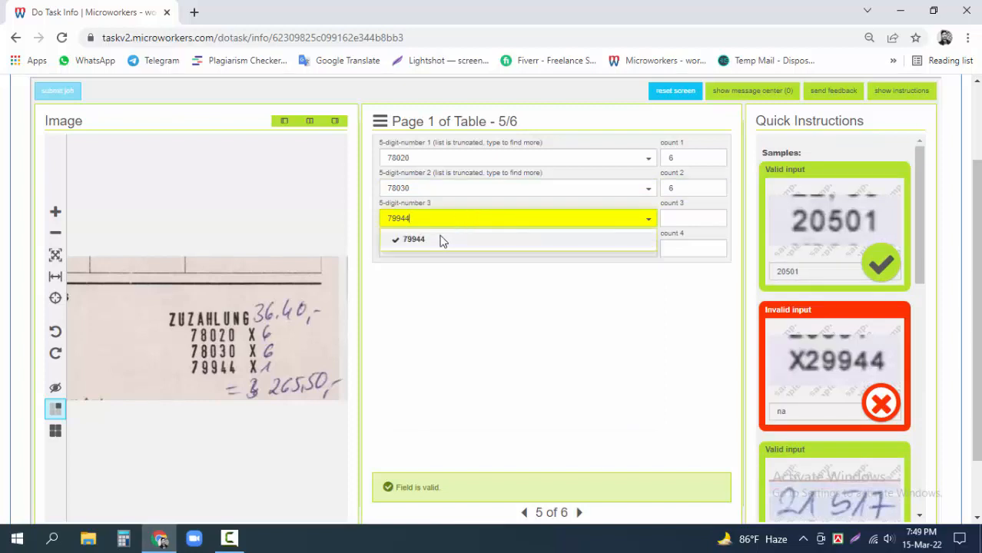
left_click(438, 235)
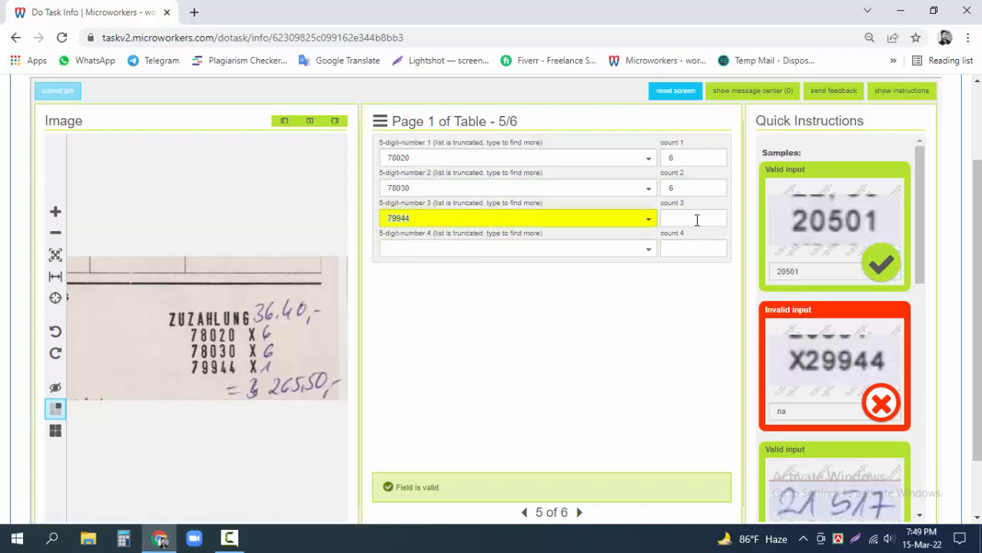
left_click(697, 219)
type("1")
scroll(576, 401, "down", 1)
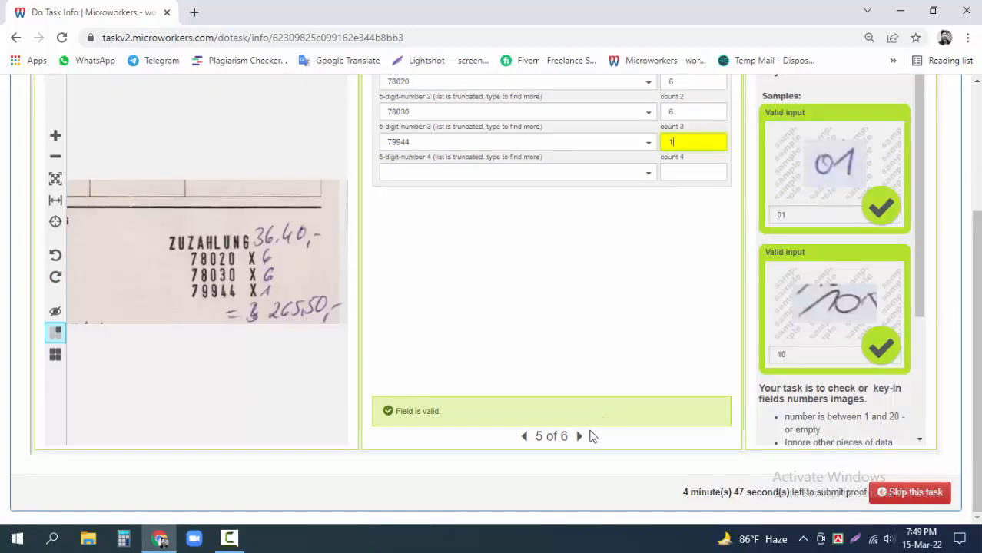
left_click(579, 436)
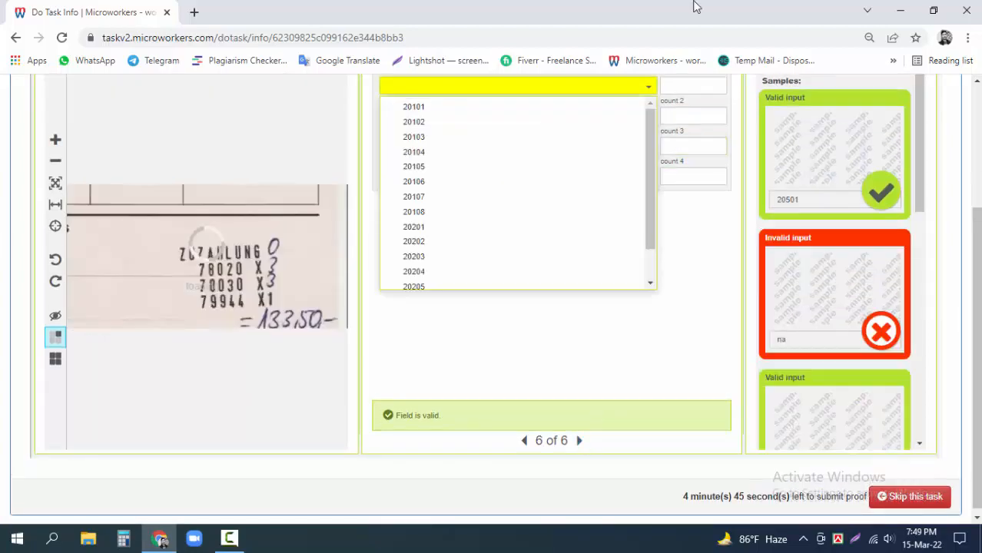
Enter 78020 as 5-digit-number 1 with count 3 for the sixth image.
scroll(431, 185, "up", 3)
scroll(462, 253, "down", 1)
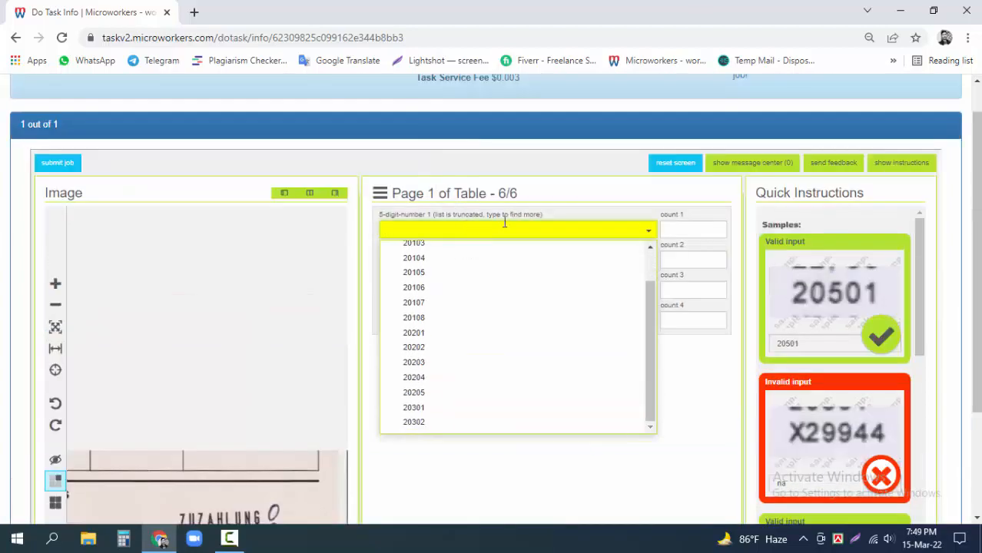
scroll(504, 222, "down", 1)
type("7")
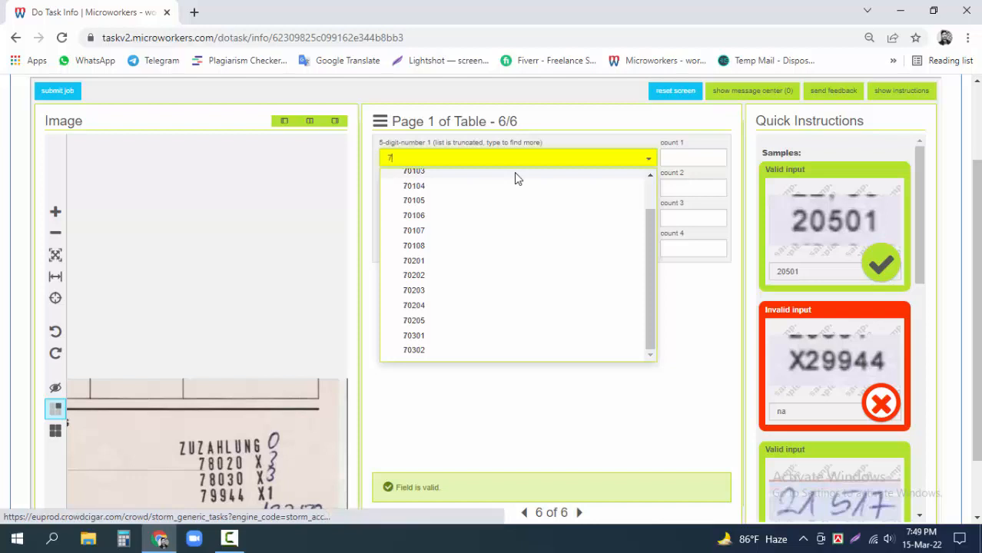
type("8020")
left_click(469, 180)
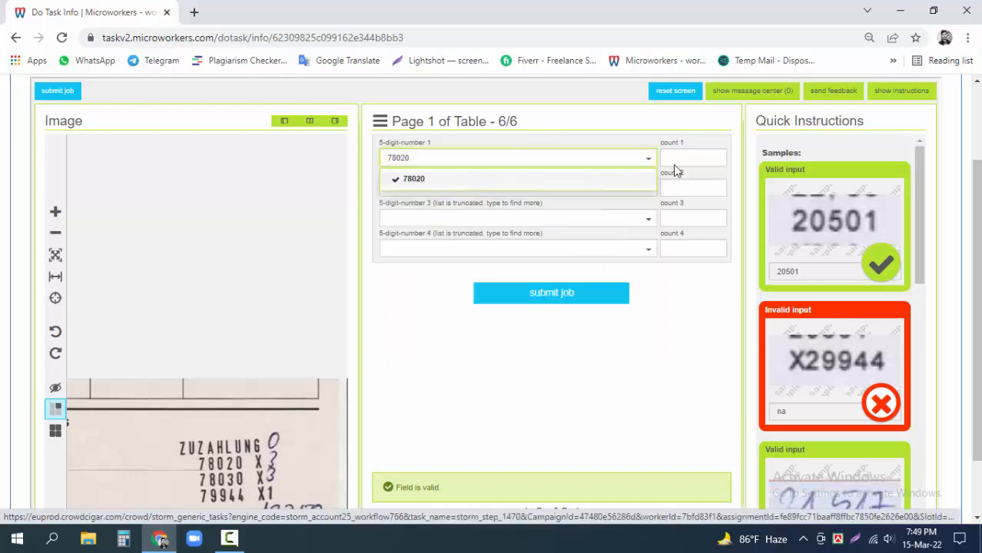
left_click(689, 159)
type("3")
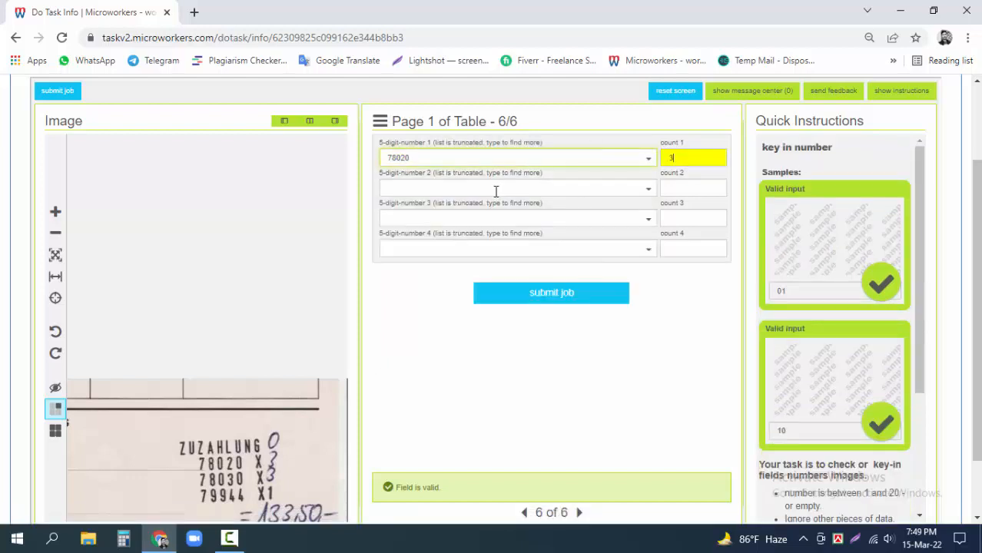
Enter 78030 as 5-digit-number 2 with count 3 for the sixth image.
left_click(494, 189)
type("78030")
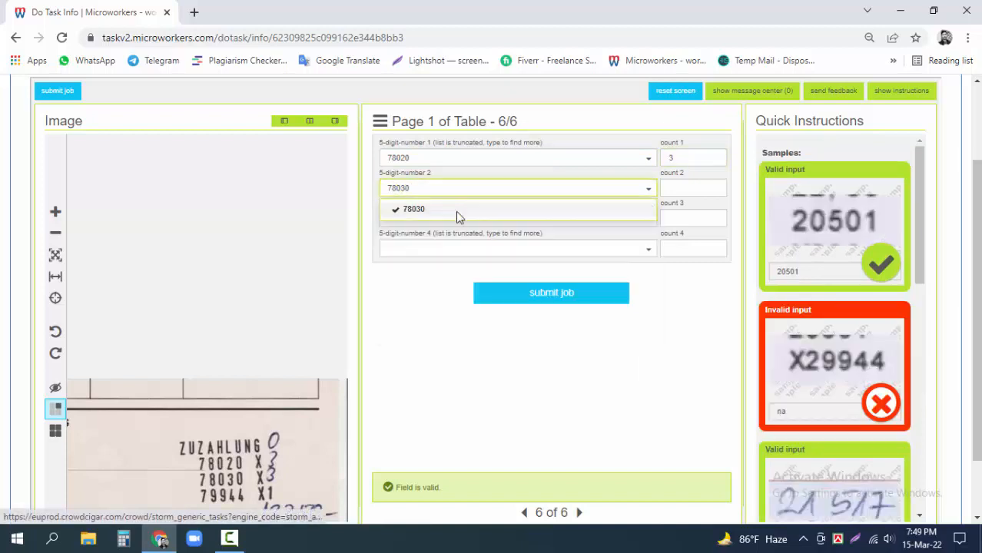
left_click(455, 210)
left_click(680, 189)
type("3")
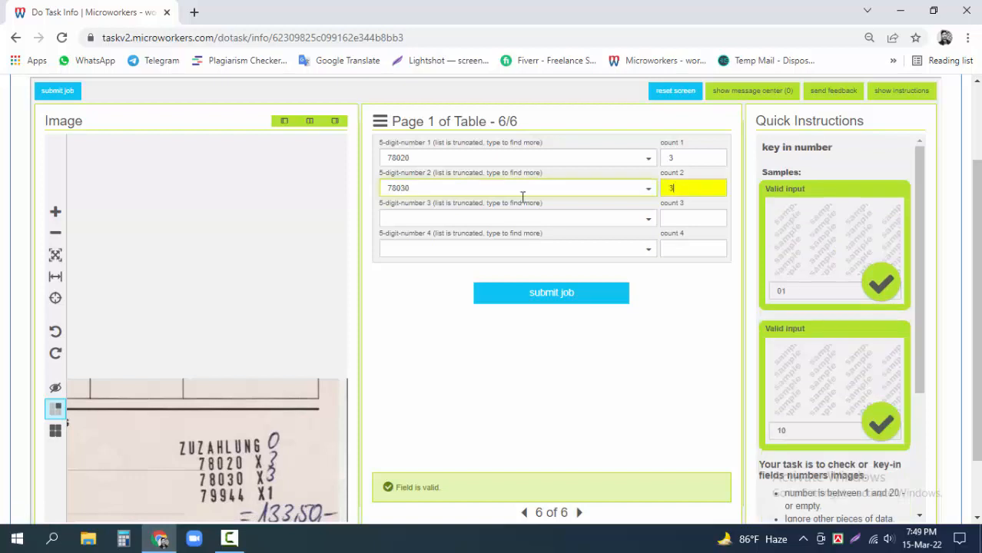
Enter 79944 as 5-digit-number 3 with count 1 for the sixth image.
left_click(416, 219)
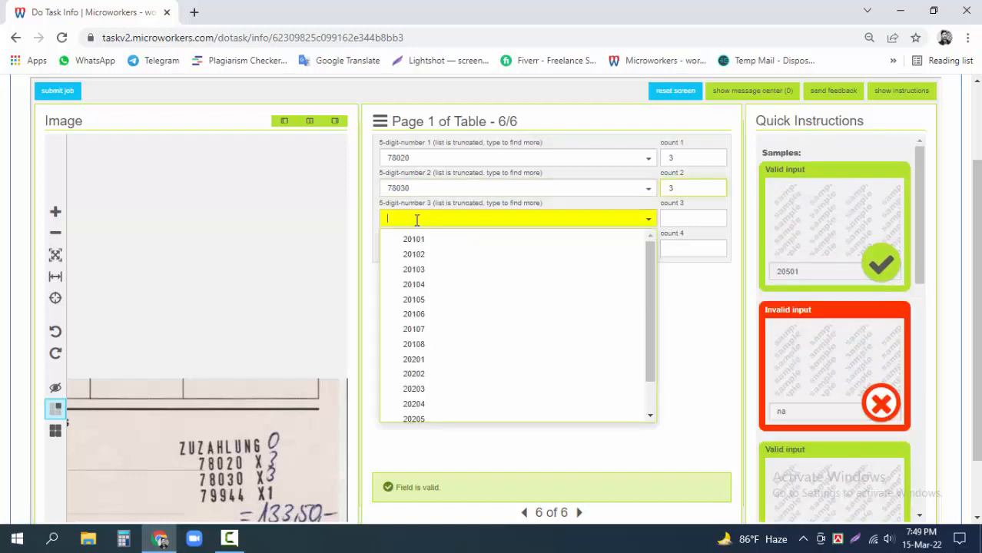
type("79944")
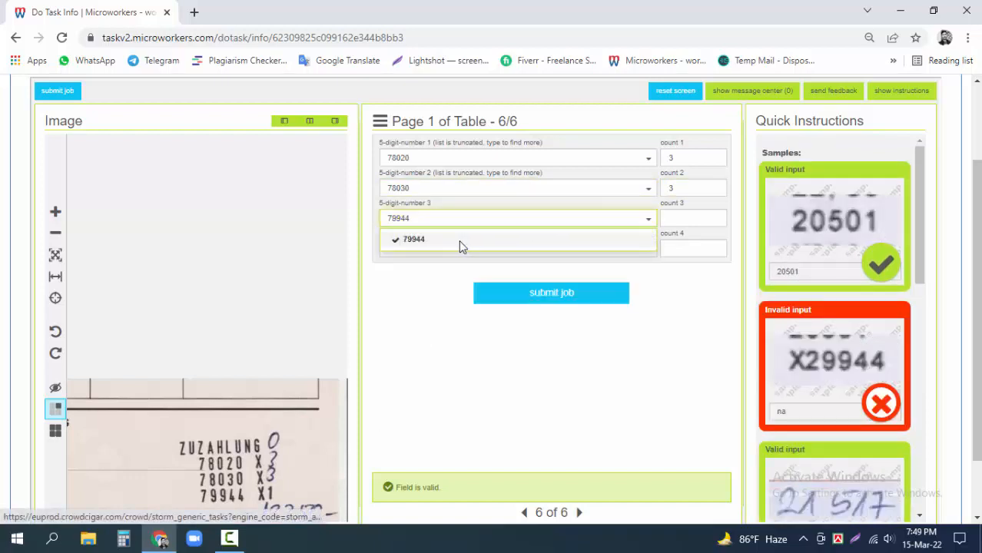
left_click(459, 240)
left_click(679, 219)
type("1")
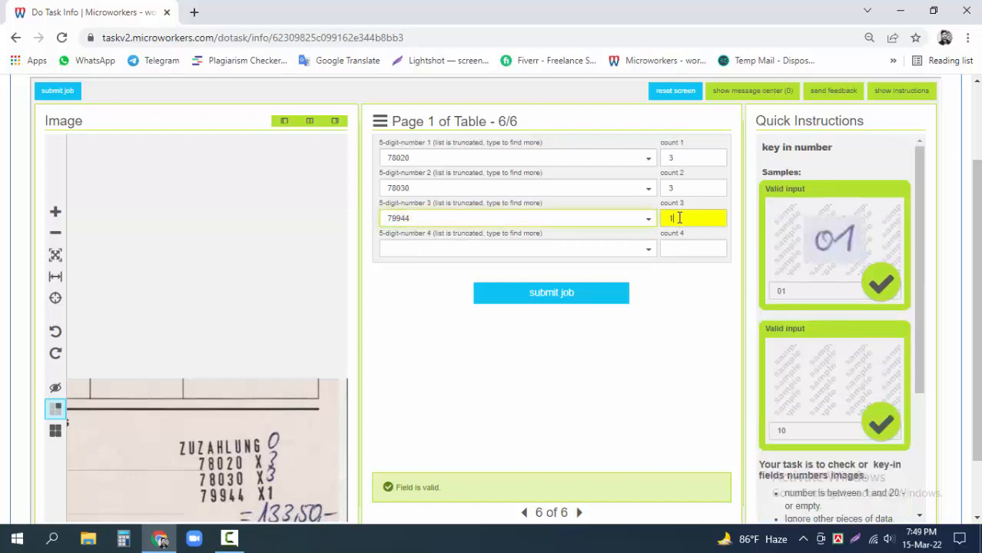
Submit the completed six-page data entry job and dismiss the alert dialog.
scroll(584, 276, "down", 1)
left_click(533, 222)
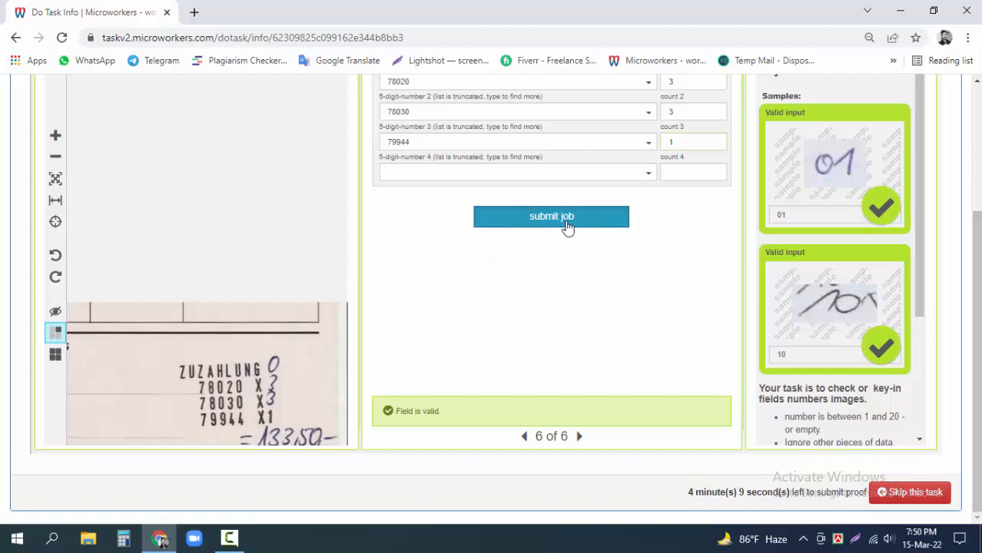
left_click(540, 221)
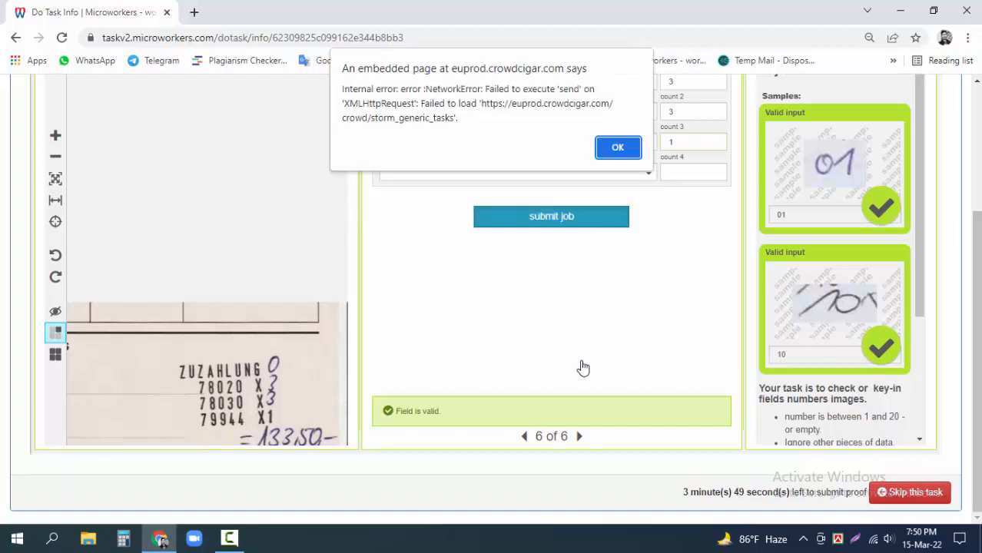
left_click(618, 147)
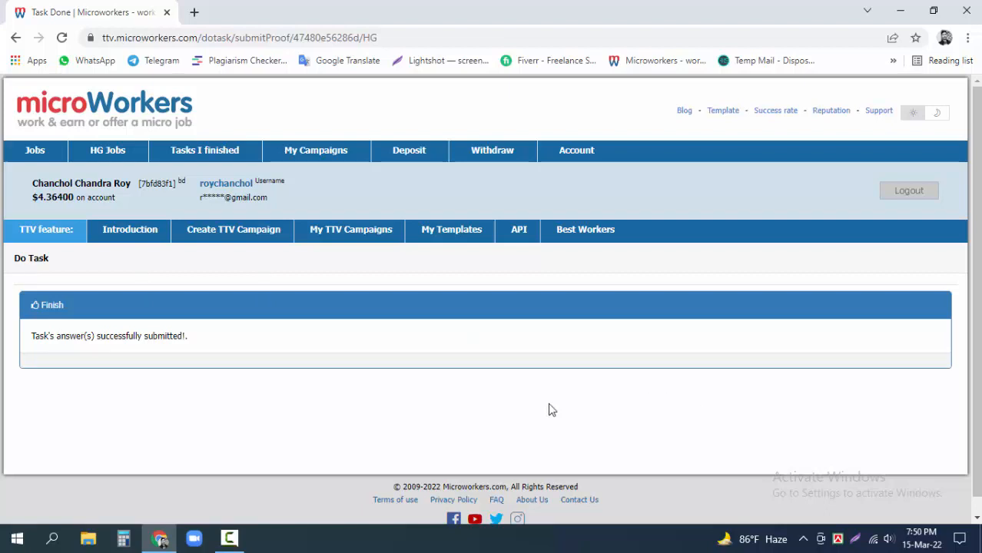
key("F10")
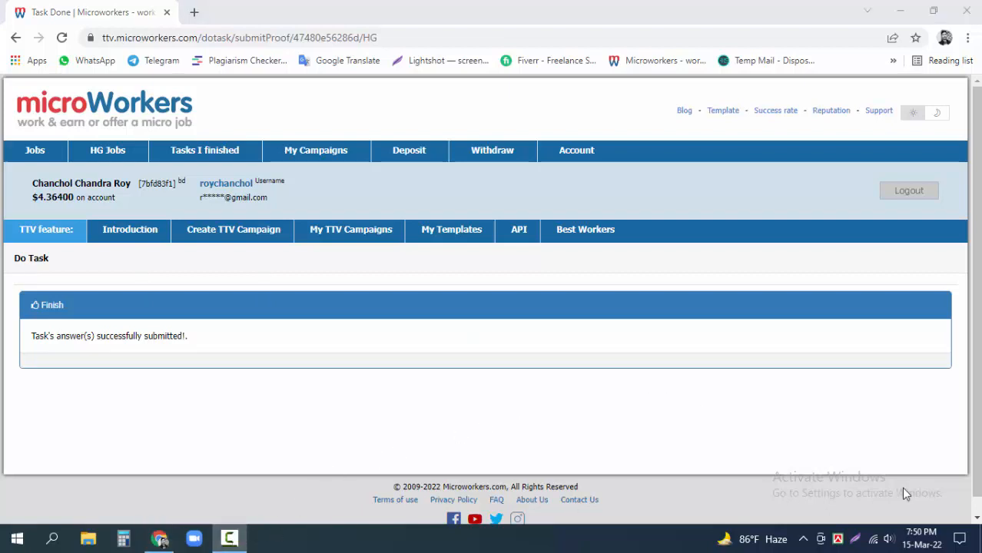